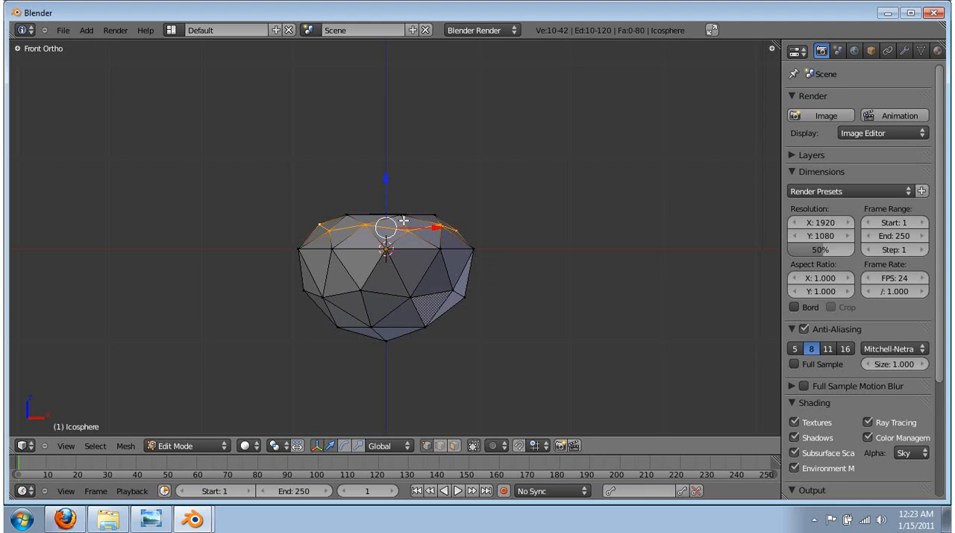
# Select the ring of ten vertices just below the icosphere's widest edge and scale it inward to about 0.55
pyautogui.rightClick(303, 290)
pyautogui.keyDown('shift'); pyautogui.rightClick(325, 297); pyautogui.keyUp('shift')
pyautogui.keyDown('shift'); pyautogui.rightClick(362, 288); pyautogui.keyUp('shift')
pyautogui.keyDown('shift'); pyautogui.rightClick(413, 295); pyautogui.keyUp('shift')
pyautogui.keyDown('shift'); pyautogui.rightClick(453, 291); pyautogui.keyUp('shift')
pyautogui.moveTo(453, 277); pyautogui.dragTo(314, 267, button='middle')
pyautogui.keyDown('shift'); pyautogui.rightClick(340, 277); pyautogui.keyUp('shift')
pyautogui.keyDown('shift'); pyautogui.rightClick(389, 285); pyautogui.keyUp('shift')
pyautogui.keyDown('shift'); pyautogui.rightClick(425, 315); pyautogui.keyUp('shift')
pyautogui.keyDown('shift'); pyautogui.rightClick(452, 324); pyautogui.keyUp('shift')
pyautogui.moveTo(575, 314); pyautogui.dragTo(391, 274, button='middle')
pyautogui.keyDown('shift'); pyautogui.rightClick(377, 295); pyautogui.keyUp('shift')
pyautogui.press('KP_1')
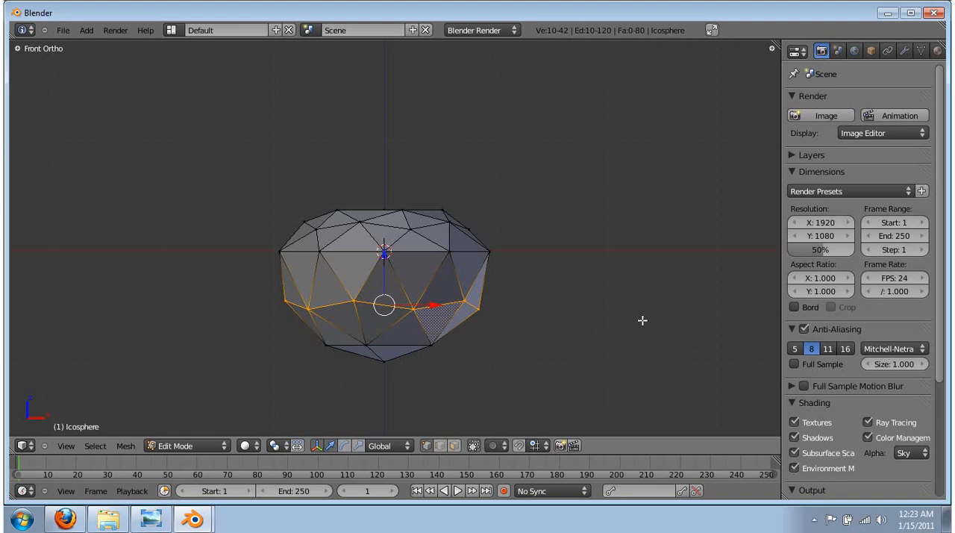
pyautogui.press('s')
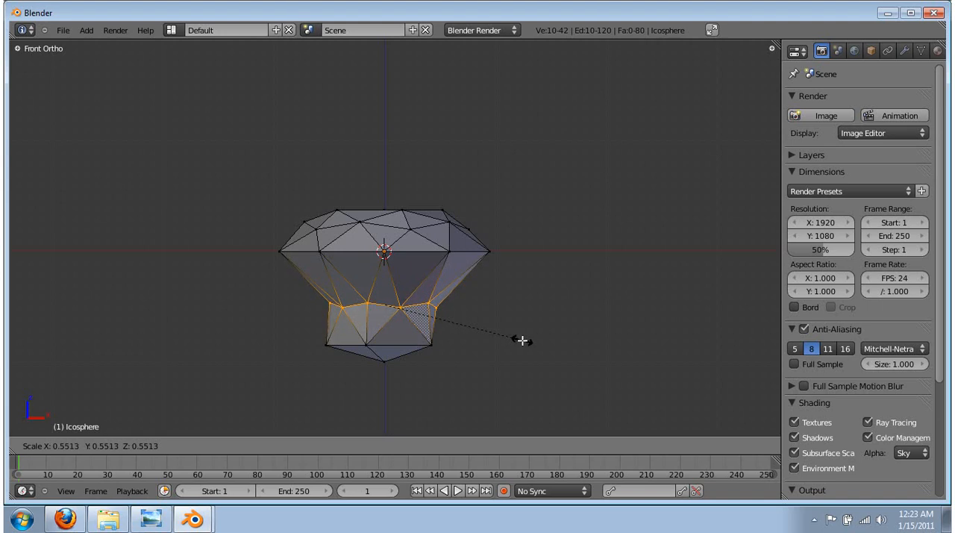
pyautogui.click(515, 341)
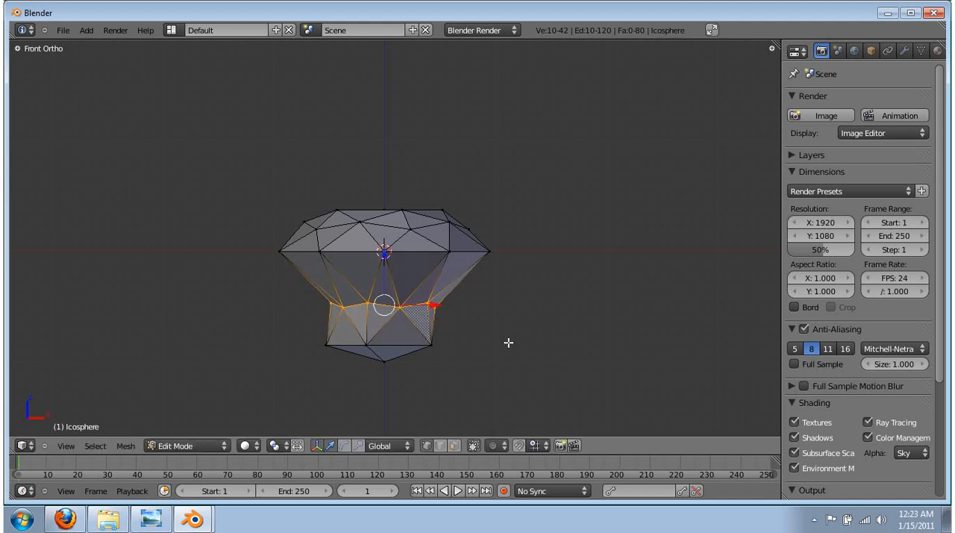
# Select the lowest ring of five vertices above the bottom tip and scale it inward to about 0.23
pyautogui.press('a')
pyautogui.rightClick(326, 350)
pyautogui.keyDown('shift'); pyautogui.rightClick(364, 348); pyautogui.keyUp('shift')
pyautogui.keyDown('shift'); pyautogui.rightClick(431, 347); pyautogui.keyUp('shift')
pyautogui.moveTo(492, 368); pyautogui.dragTo(433, 279, button='middle')
pyautogui.keyDown('shift'); pyautogui.rightClick(415, 317); pyautogui.keyUp('shift')
pyautogui.keyDown('shift'); pyautogui.rightClick(380, 344); pyautogui.keyUp('shift')
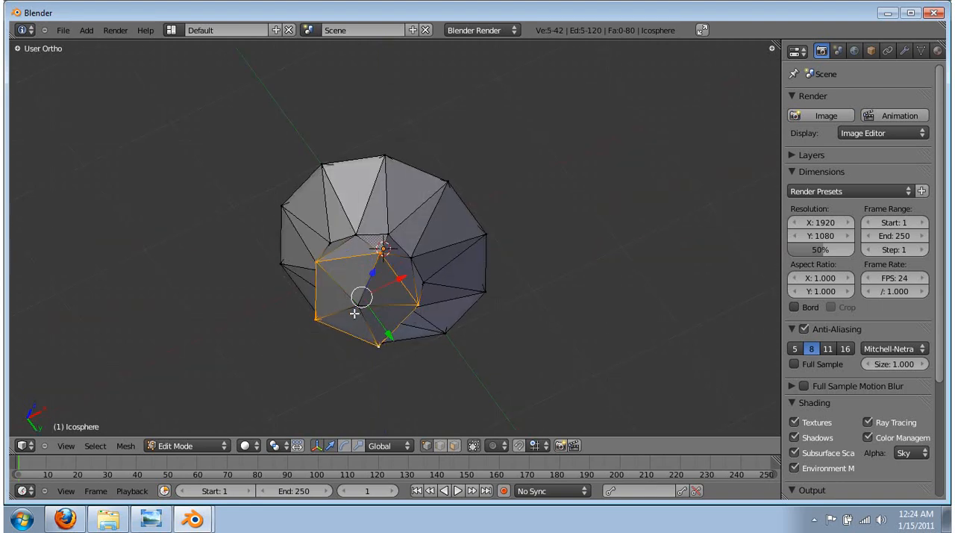
pyautogui.press('KP_1')
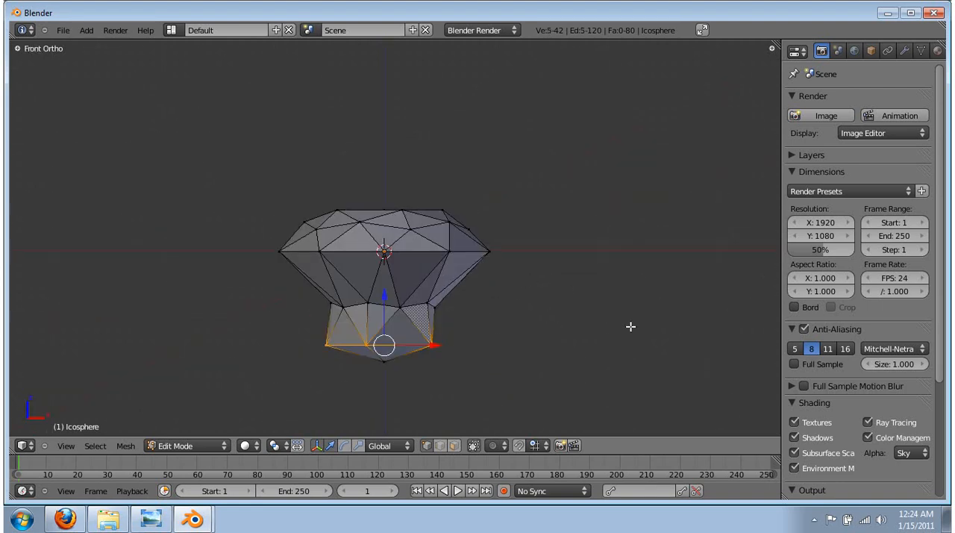
pyautogui.press('s')
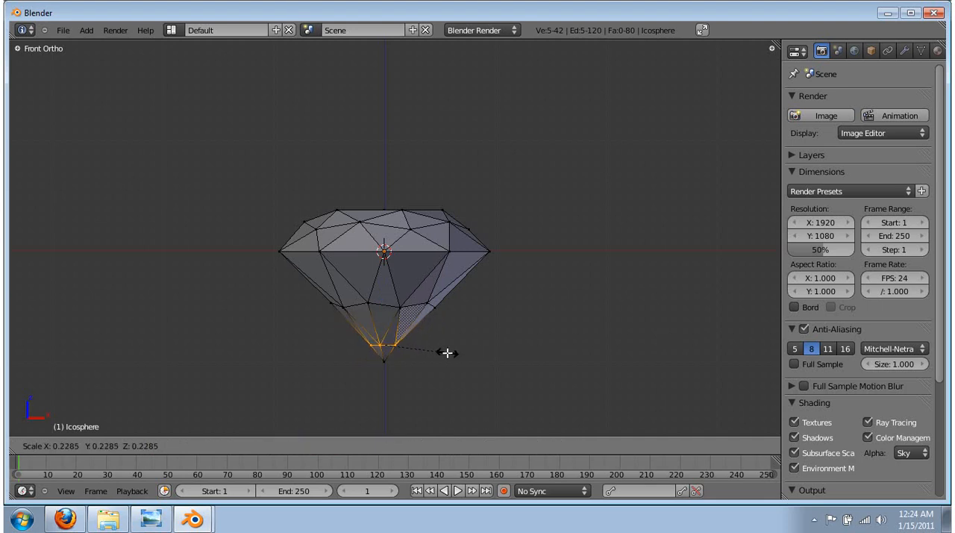
pyautogui.click(447, 352)
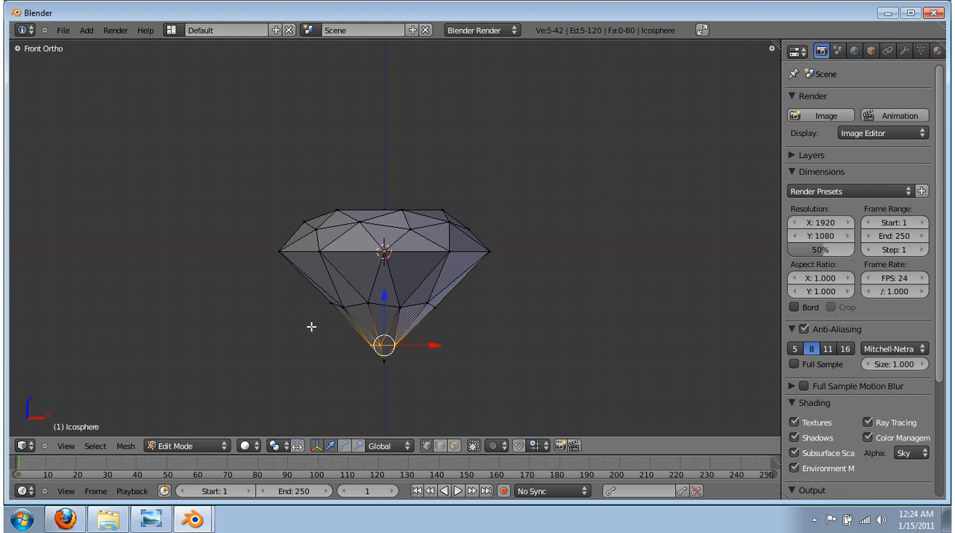
# Preview the diamond in Object Mode and compare its facets with the diamond photos in Firefox
pyautogui.press('Tab')
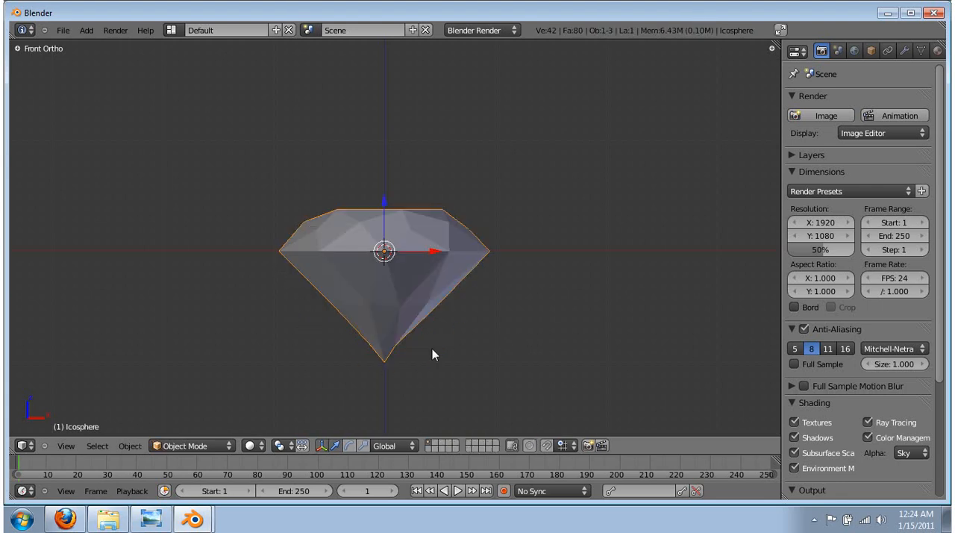
pyautogui.press('Tab')
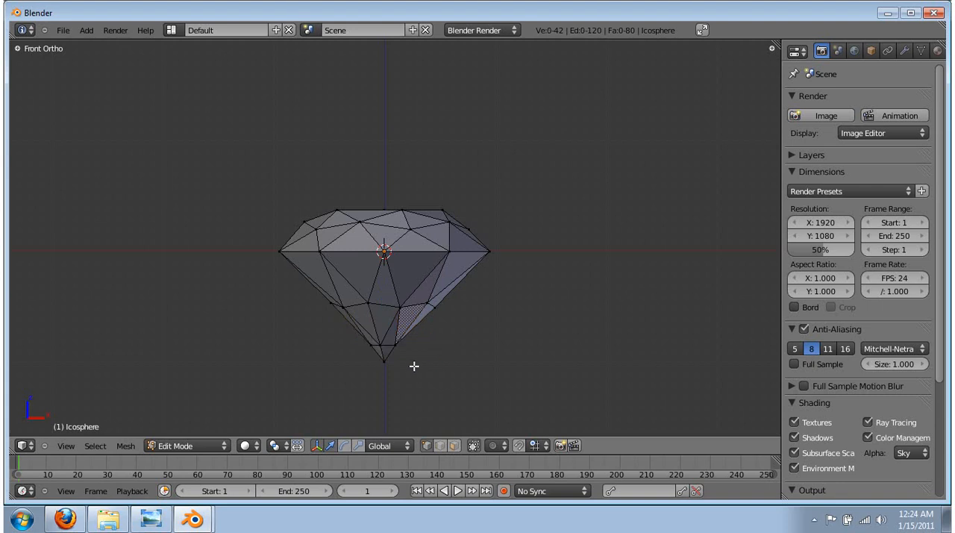
pyautogui.moveTo(380, 360)
pyautogui.mouseDown(button='middle')
pyautogui.moveTo(384, 322)
pyautogui.moveTo(386, 348)
pyautogui.mouseUp(button='middle')
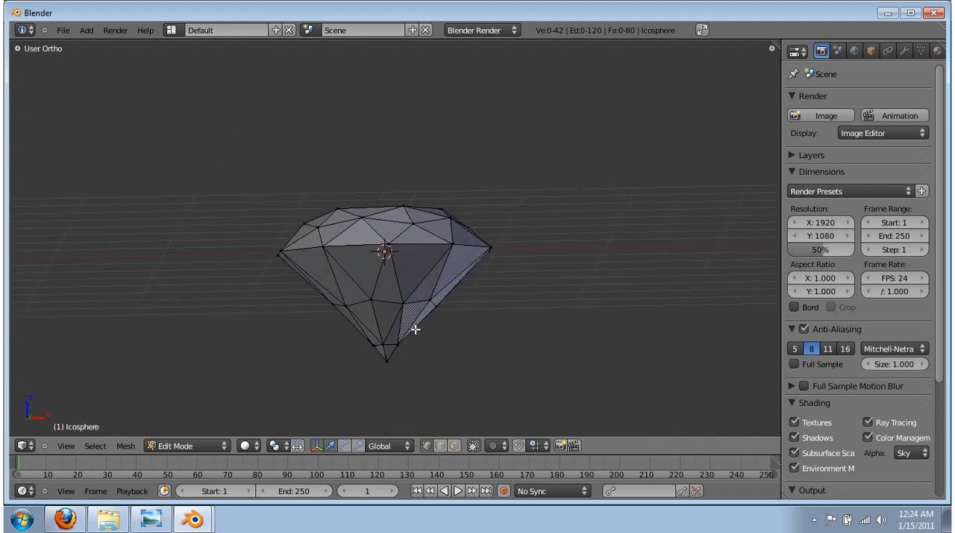
pyautogui.hotkey('alt', 'Tab')
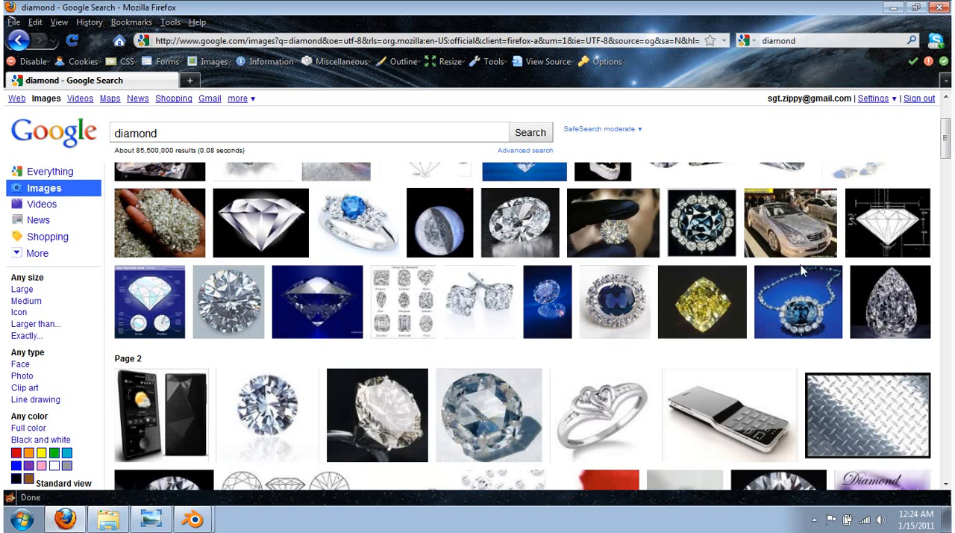
pyautogui.moveTo(888, 241)
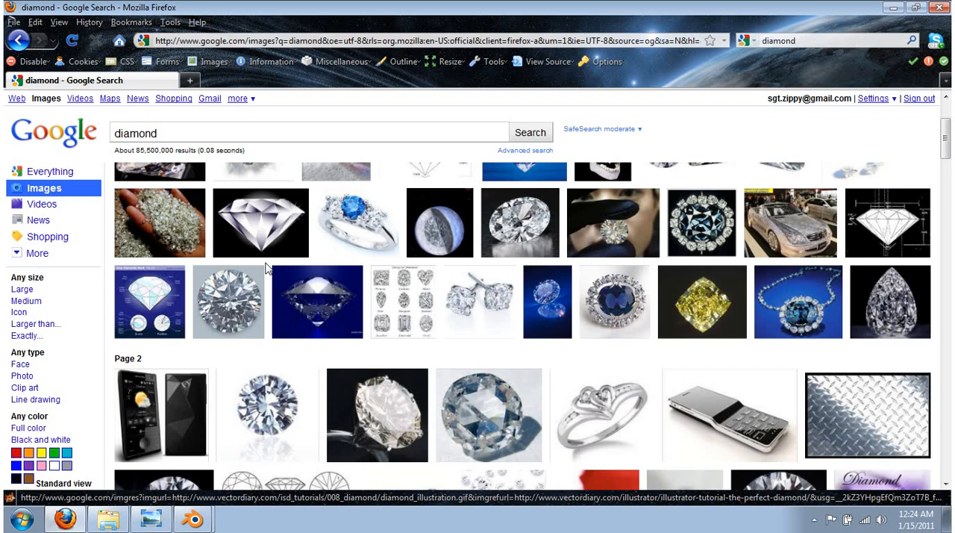
pyautogui.moveTo(261, 252)
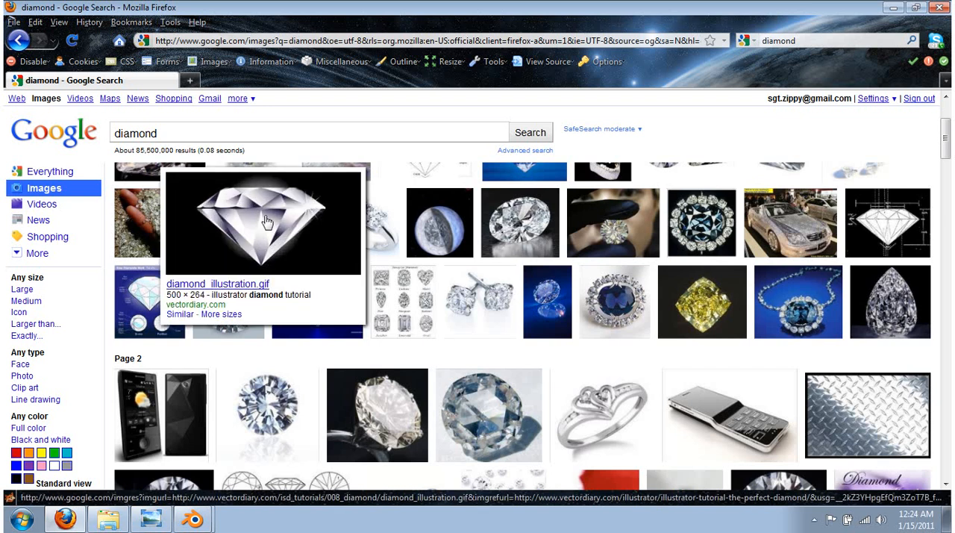
pyautogui.hotkey('alt', 'Tab')
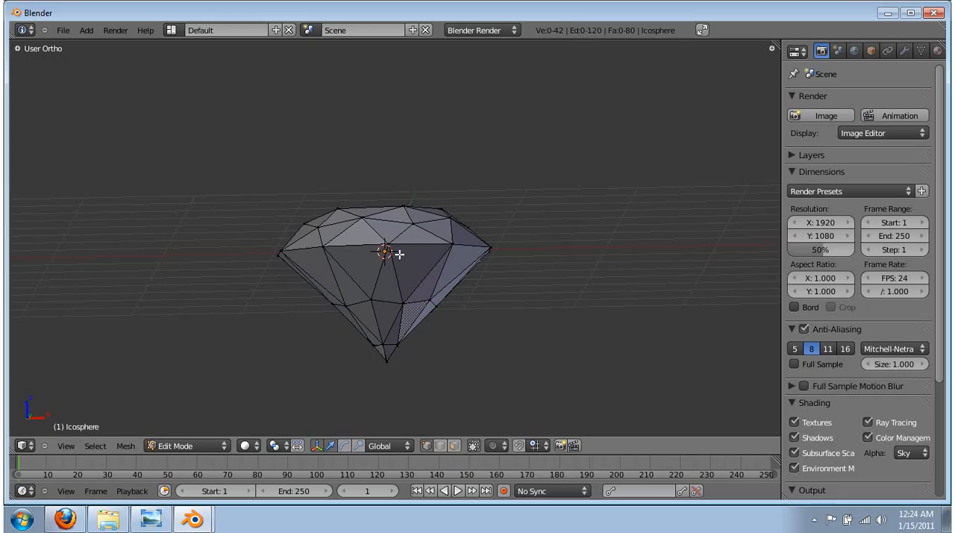
# Delete the two adjoining triangular faces in the front centre of the diamond's lower half
pyautogui.click(457, 448)
pyautogui.rightClick(388, 287)
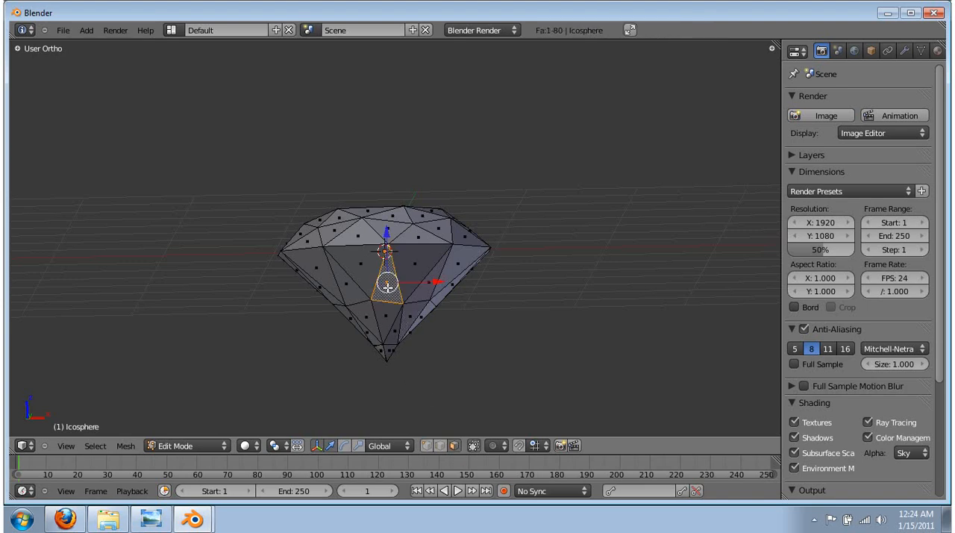
pyautogui.keyDown('shift'); pyautogui.rightClick(387, 316); pyautogui.keyUp('shift')
pyautogui.press('x')
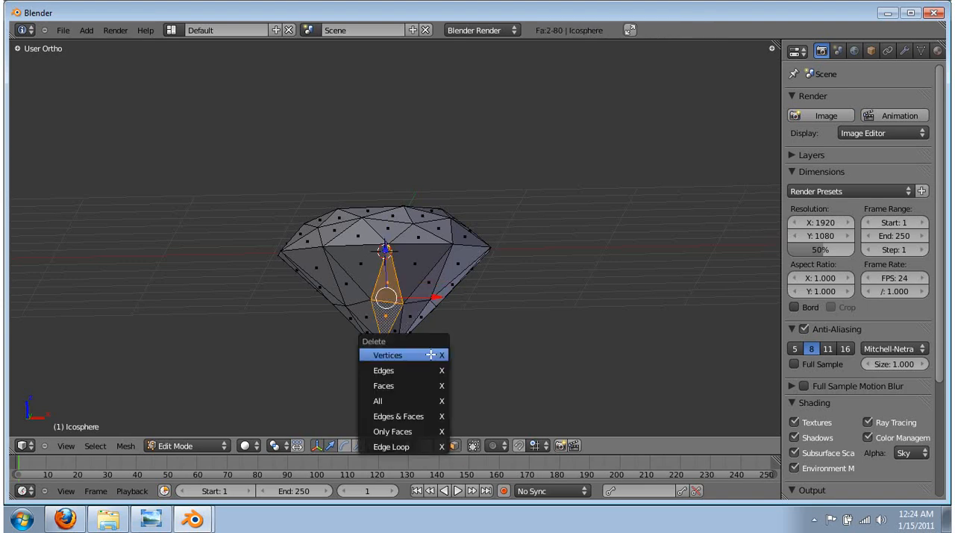
pyautogui.click(403, 386)
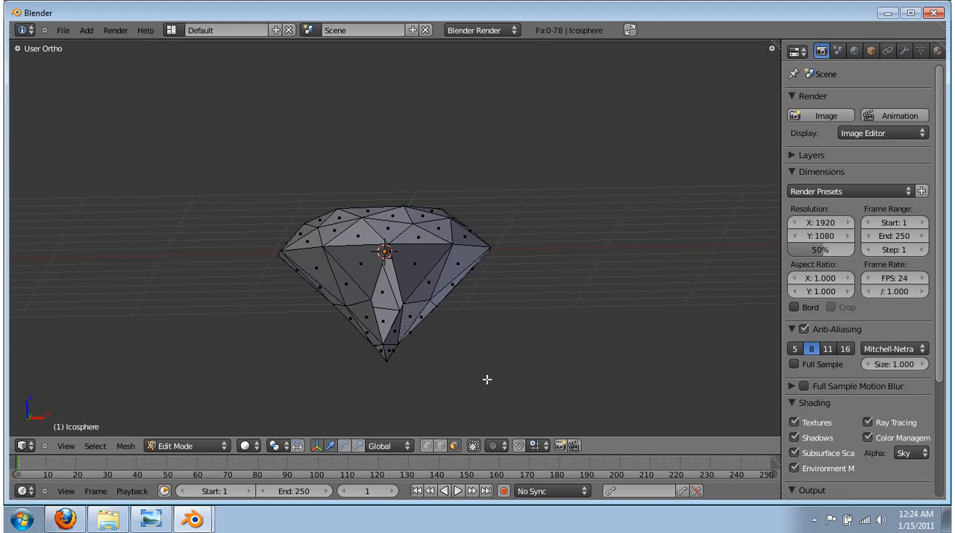
# Fill the hole in the lower half with one four-sided face from its four surrounding vertices
pyautogui.click(426, 446)
pyautogui.rightClick(372, 300)
pyautogui.keyDown('shift'); pyautogui.rightClick(385, 248); pyautogui.keyUp('shift')
pyautogui.keyDown('shift'); pyautogui.rightClick(404, 303); pyautogui.keyUp('shift')
pyautogui.keyDown('shift'); pyautogui.rightClick(383, 344); pyautogui.keyUp('shift')
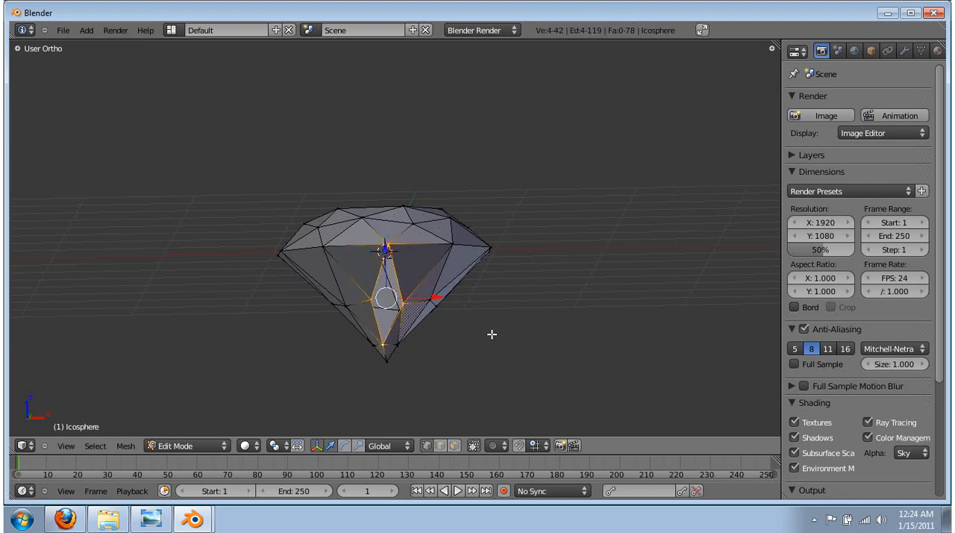
pyautogui.press('f')
pyautogui.press('a')
pyautogui.moveTo(323, 307)
pyautogui.mouseDown(button='middle')
pyautogui.moveTo(335, 324)
pyautogui.moveTo(411, 335)
pyautogui.moveTo(478, 297)
pyautogui.moveTo(336, 286)
pyautogui.moveTo(291, 298)
pyautogui.moveTo(333, 319)
pyautogui.moveTo(314, 320)
pyautogui.mouseUp(button='middle')
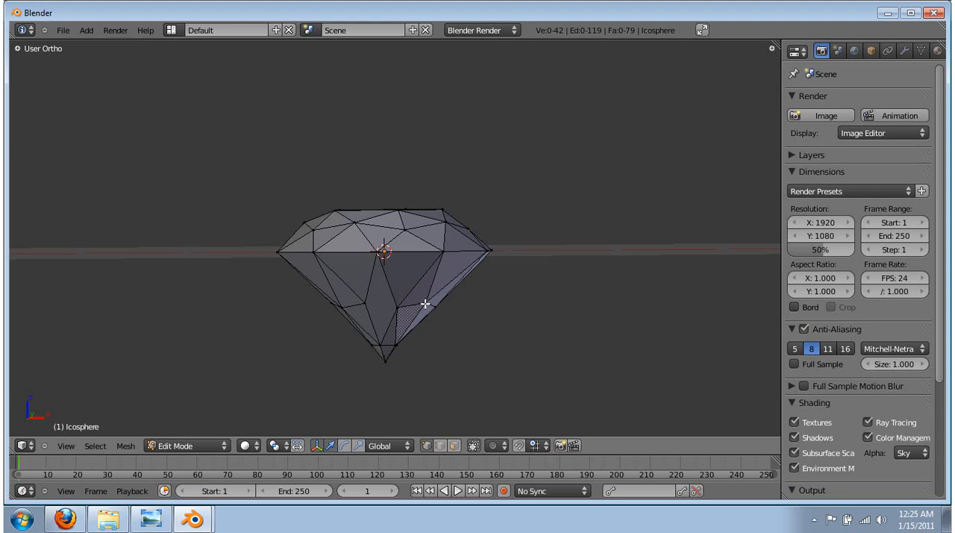
# Undo the four-sided face fill and the deletion of the two triangular faces
pyautogui.hotkey('ctrl', 'z')
pyautogui.hotkey('ctrl', 'z')
pyautogui.hotkey('ctrl', 'z')
pyautogui.hotkey('ctrl', 'z')
pyautogui.hotkey('ctrl', 'z')
pyautogui.hotkey('ctrl', 'z')
pyautogui.hotkey('ctrl', 'z')
pyautogui.hotkey('ctrl', 'z')
pyautogui.hotkey('ctrl', 'z')
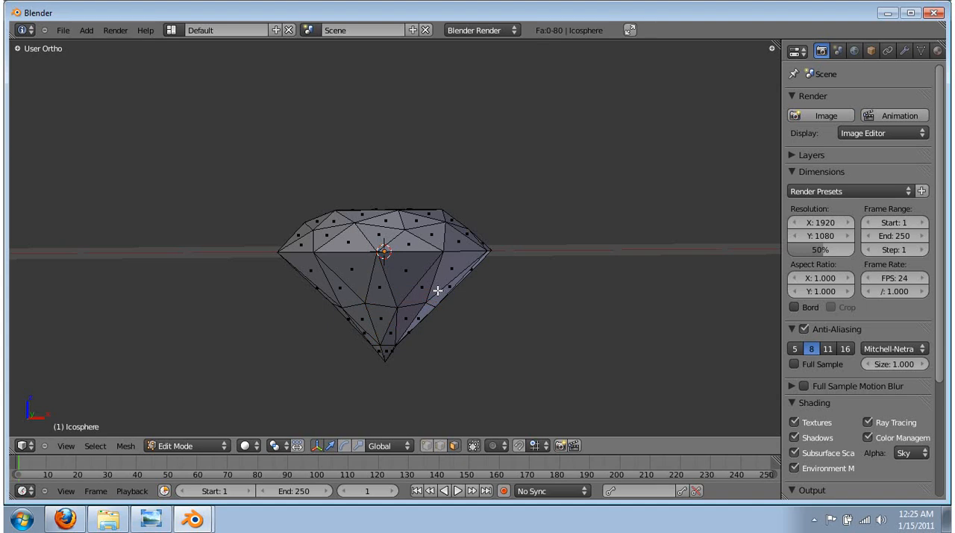
pyautogui.hotkey('ctrl', 'z')
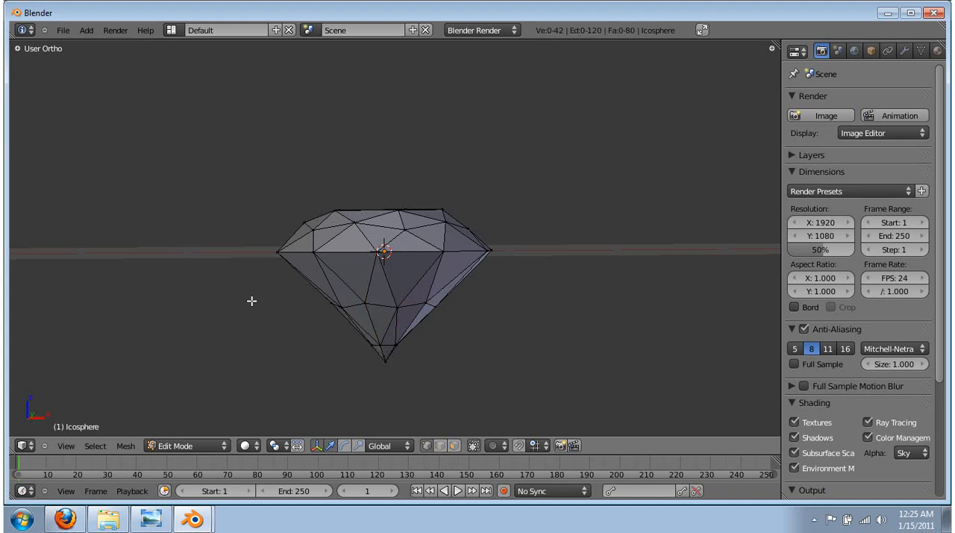
# Check the diamond's underside, return to the front view and leave Edit Mode
pyautogui.moveTo(248, 321); pyautogui.dragTo(252, 219, button='middle')
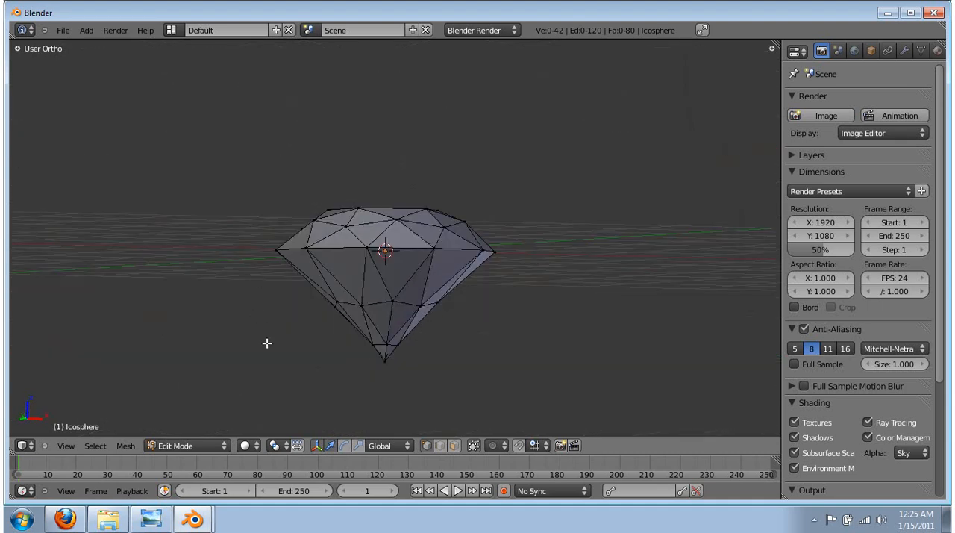
pyautogui.press('KP_1')
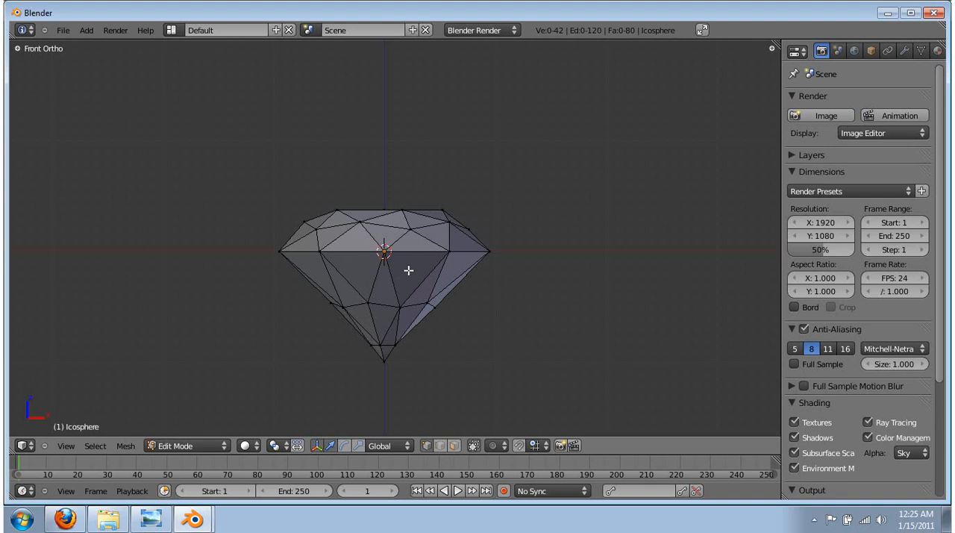
pyautogui.press('Tab')
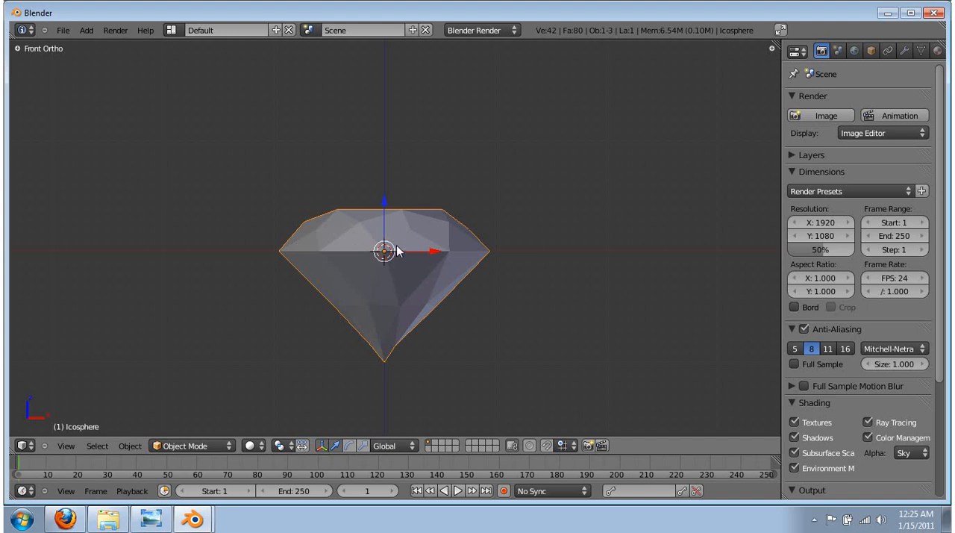
# Switch to Firefox and examine the cuts and facets of different diamonds in the Google image results
pyautogui.hotkey('alt', 'Tab')
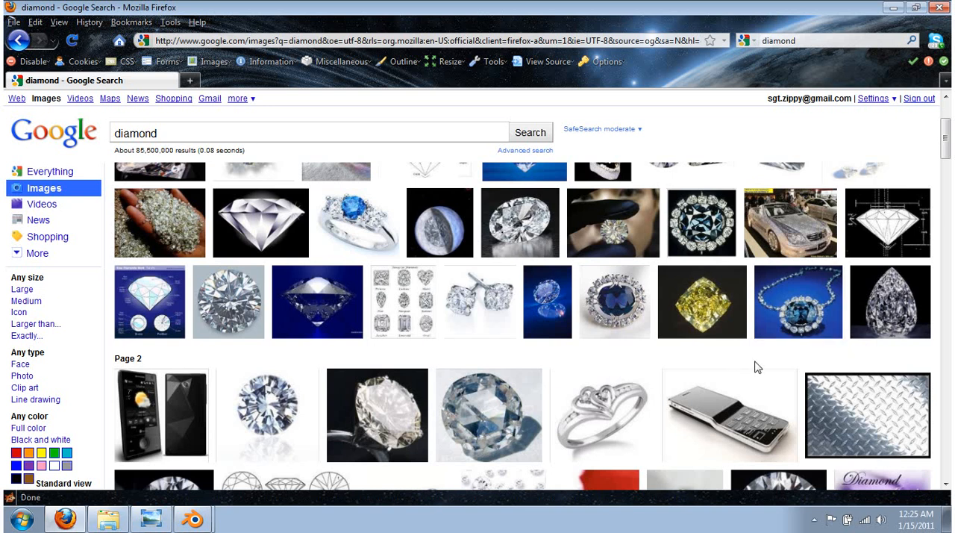
pyautogui.scroll(-2, 755, 367)
pyautogui.moveTo(680, 378)
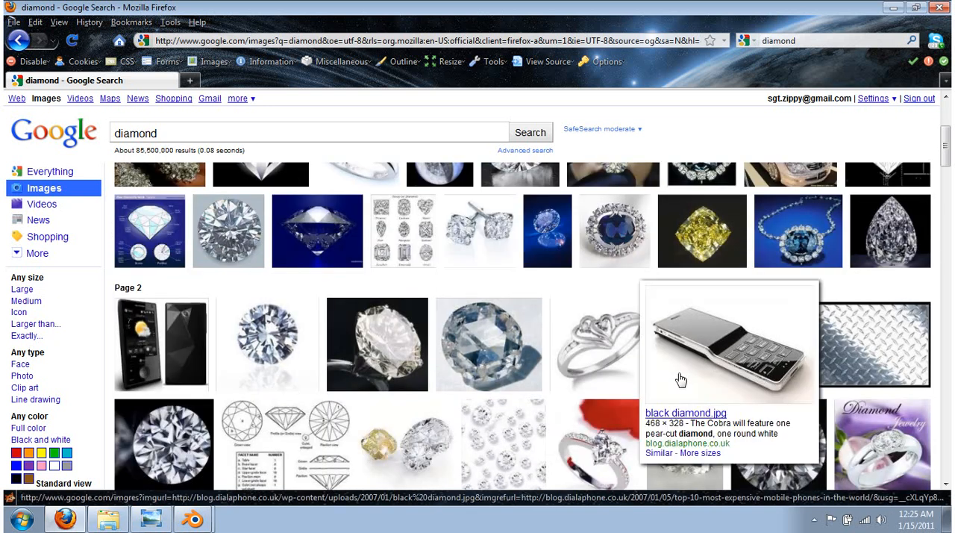
pyautogui.scroll(-3, 681, 379)
pyautogui.moveTo(886, 400)
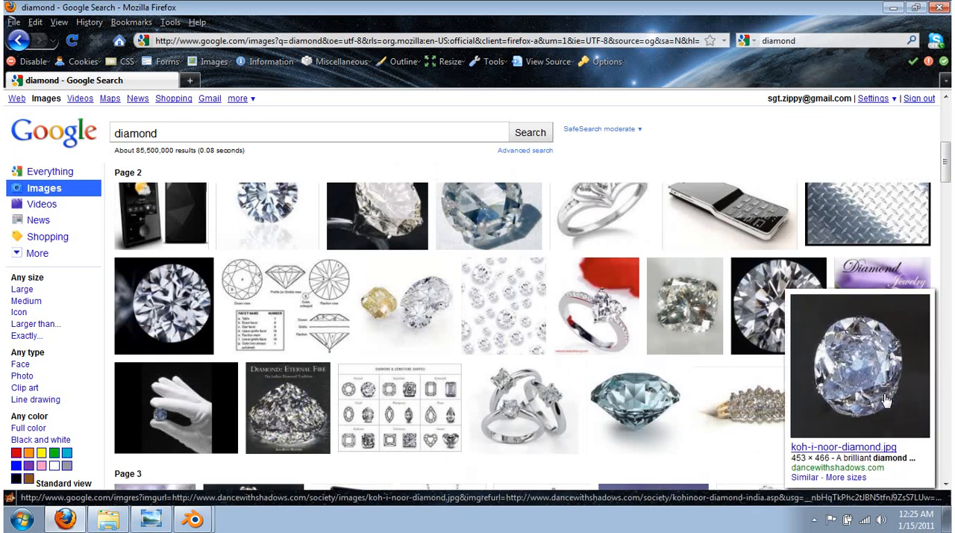
pyautogui.scroll(-2, 886, 395)
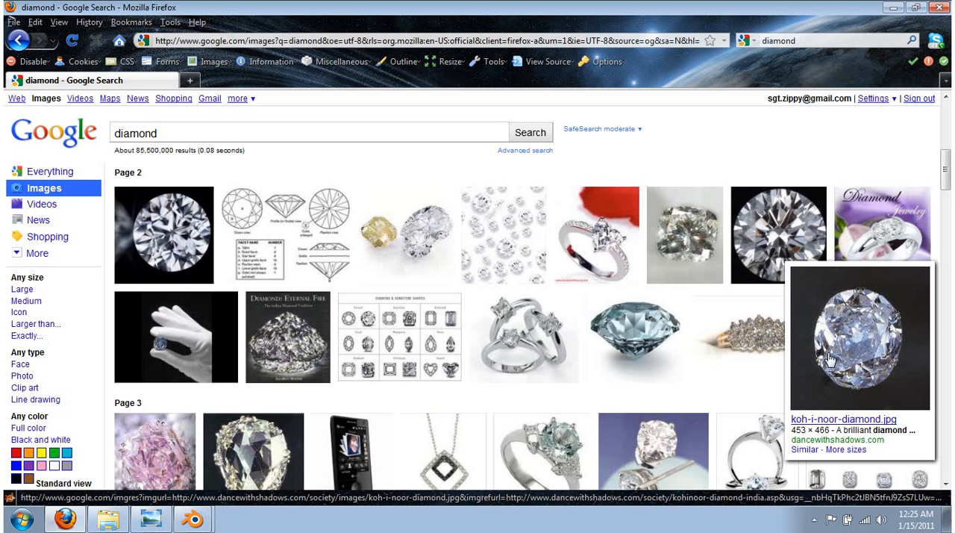
pyautogui.moveTo(666, 230)
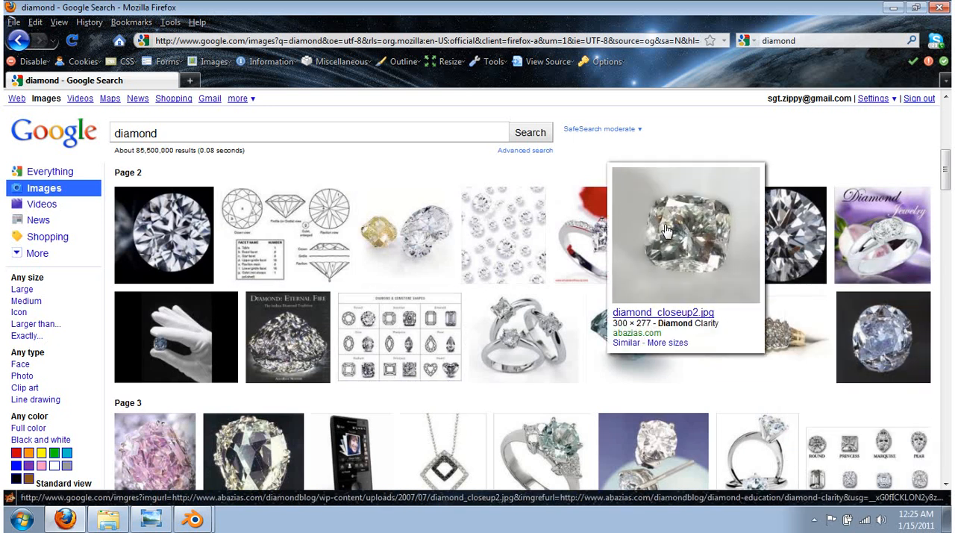
pyautogui.moveTo(147, 243)
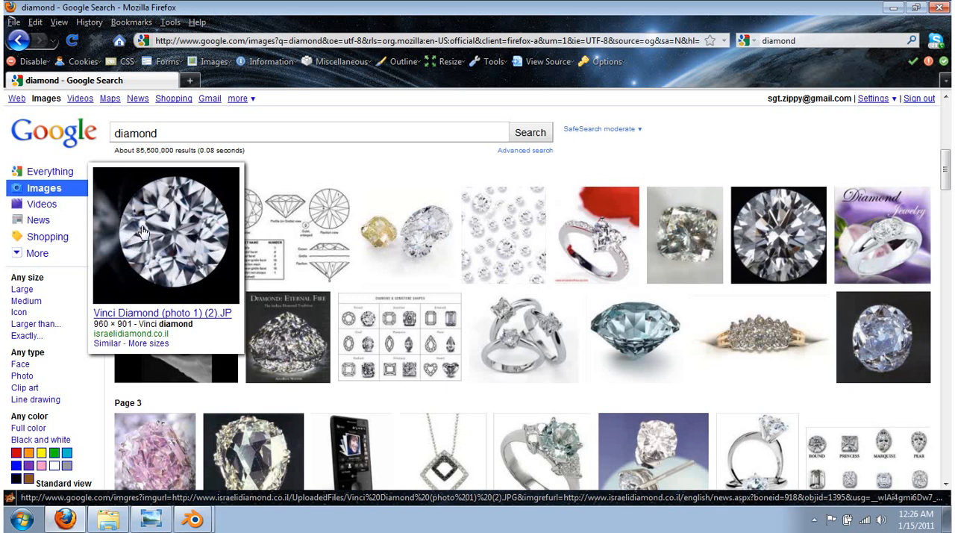
pyautogui.scroll(5, 505, 216)
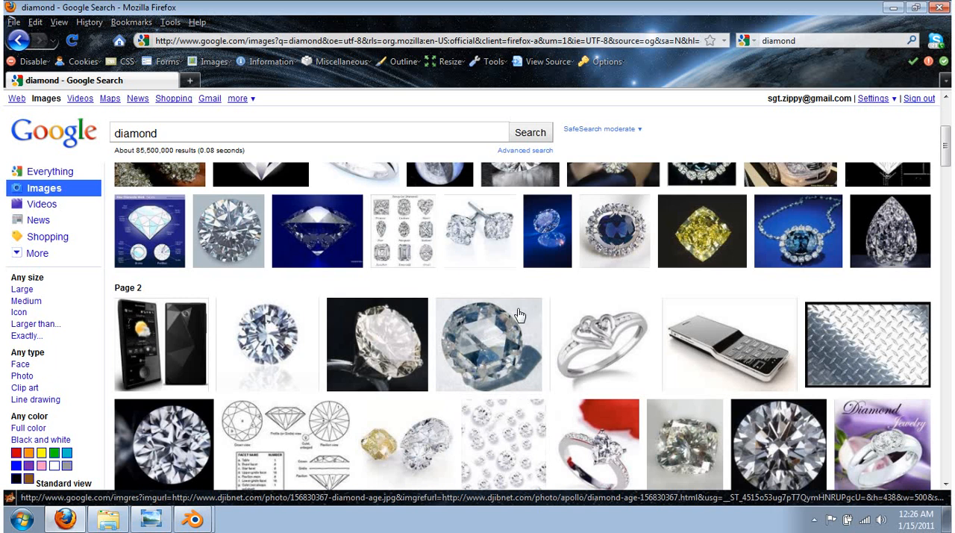
pyautogui.scroll(2, 558, 309)
pyautogui.moveTo(560, 309)
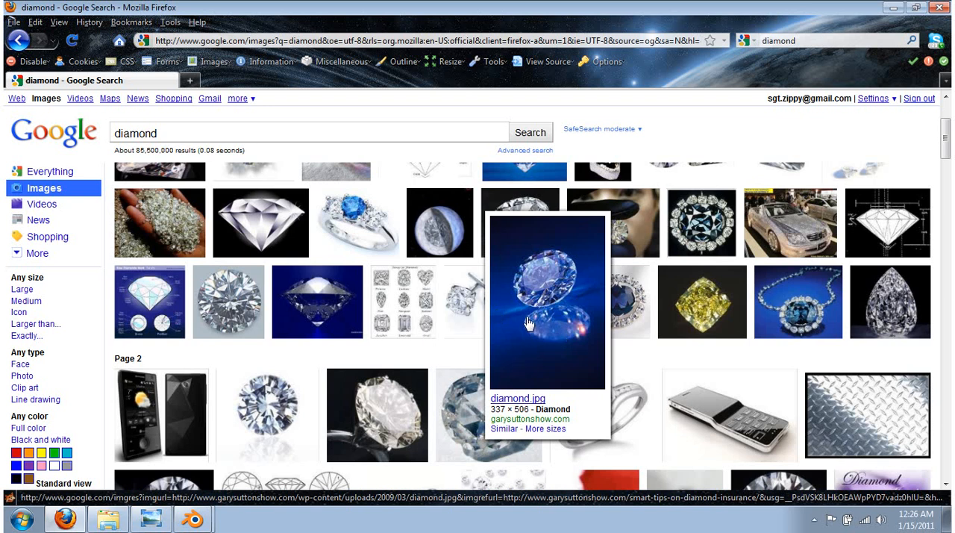
pyautogui.moveTo(718, 251)
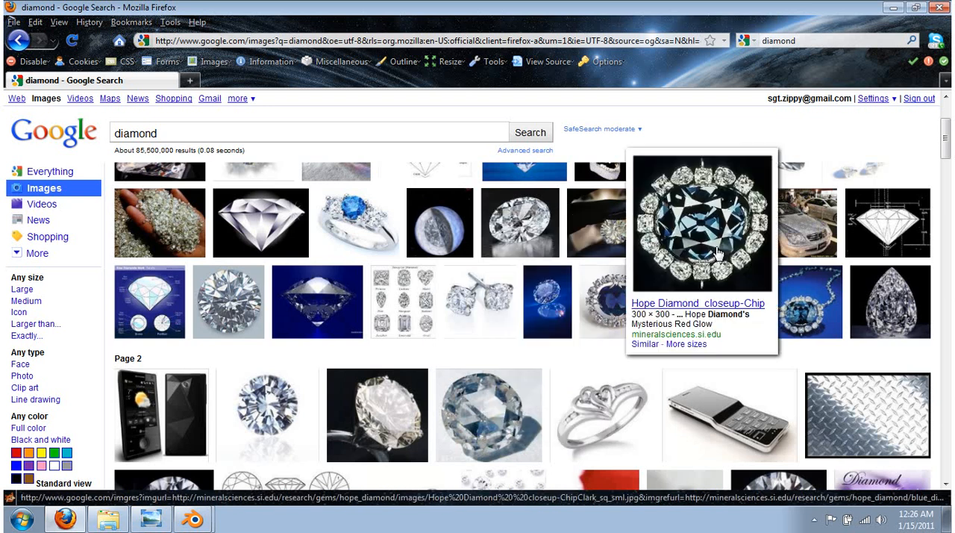
# Switch back to Blender and move the diamond straight up along Z until its bottom tip reaches the 3D cursor
pyautogui.hotkey('alt', 'Tab')
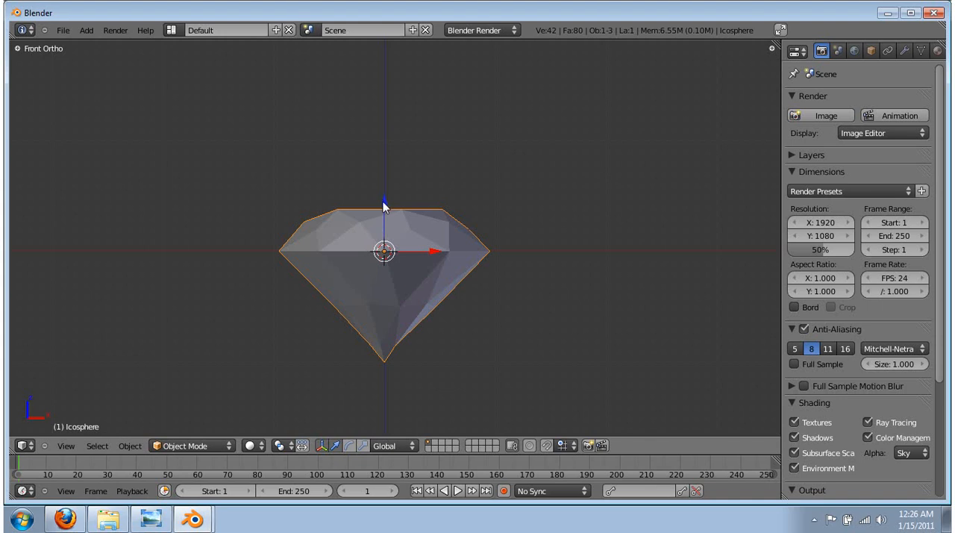
pyautogui.moveTo(385, 206); pyautogui.dragTo(393, 91)
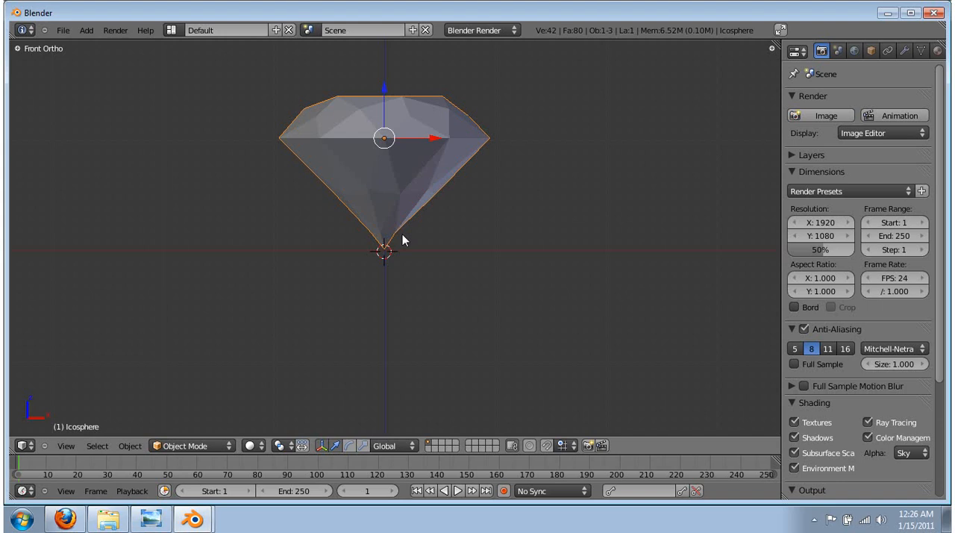
# Add a plane mesh at the 3D cursor beneath the diamond's tip
pyautogui.moveTo(453, 153); pyautogui.dragTo(323, 222, button='middle')
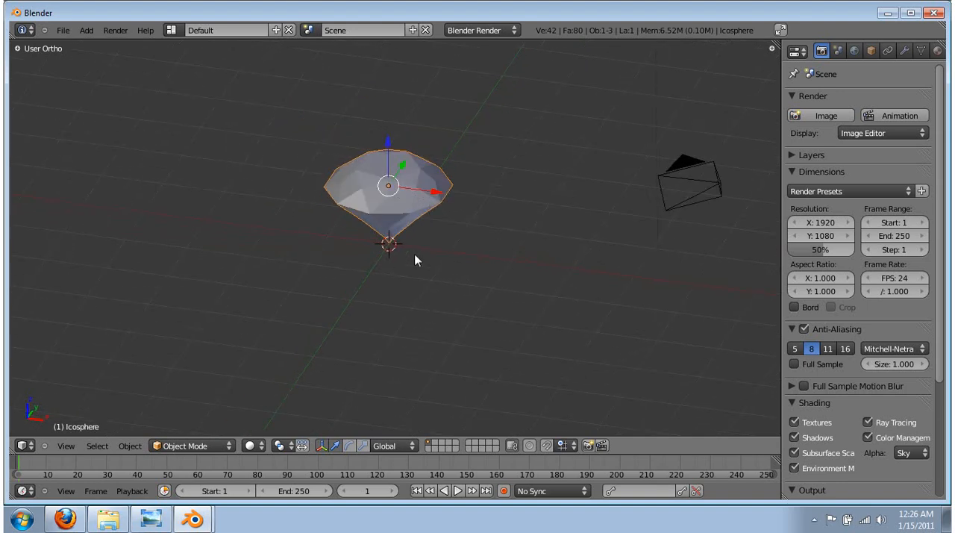
pyautogui.hotkey('shift', 'a')
pyautogui.moveTo(382, 213)
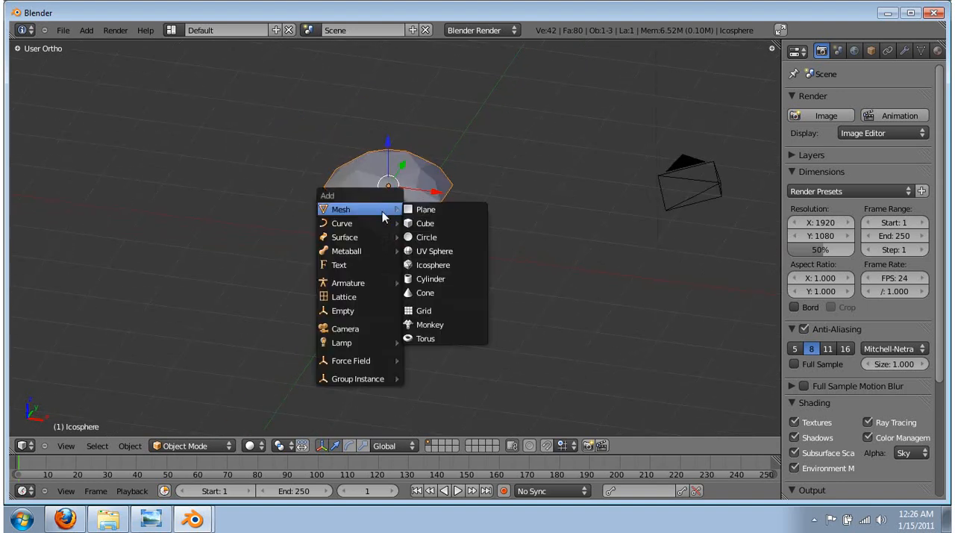
pyautogui.click(450, 209)
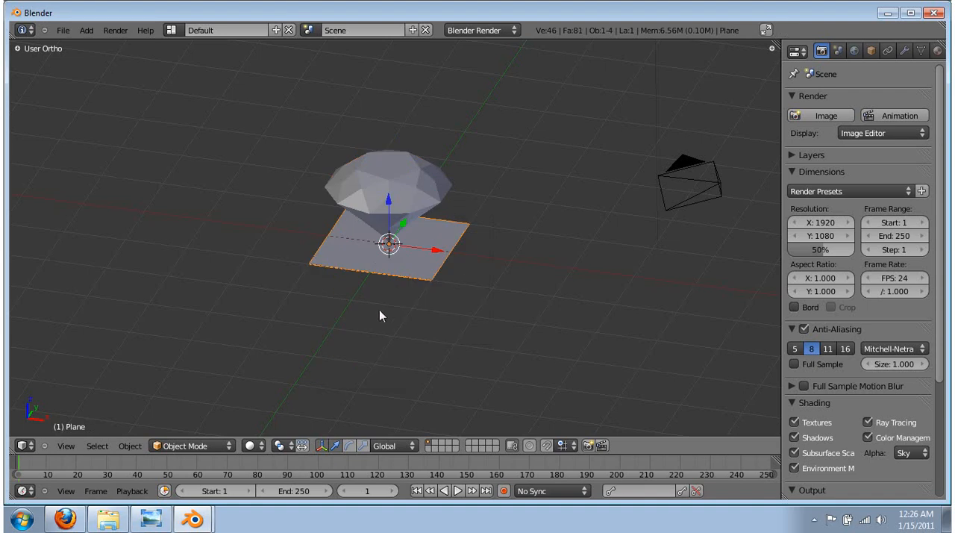
# Check from the front and at an angle how the diamond's bottom tip meets the plane, keeping only the plane selected
pyautogui.press('KP_1')
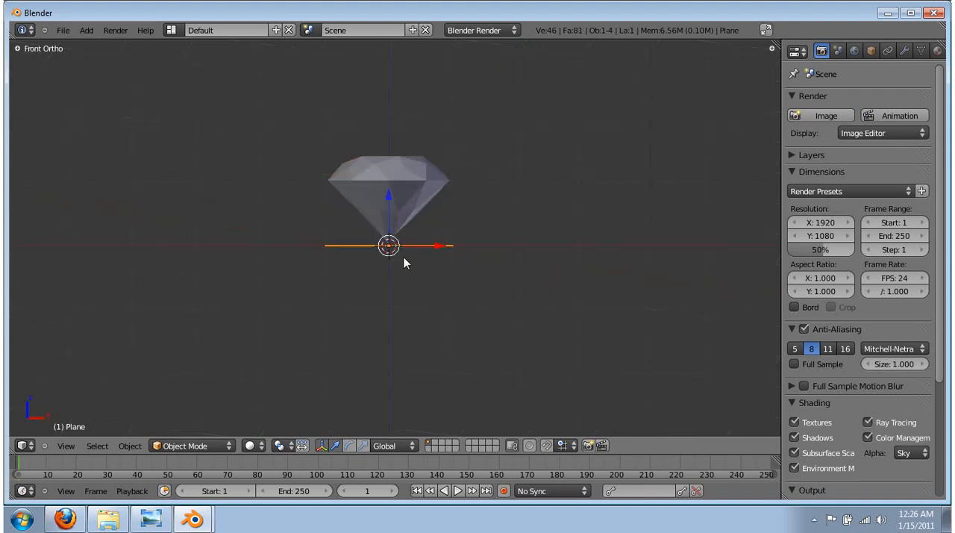
pyautogui.scroll(8, 405, 264)
pyautogui.press('a')
pyautogui.press('a')
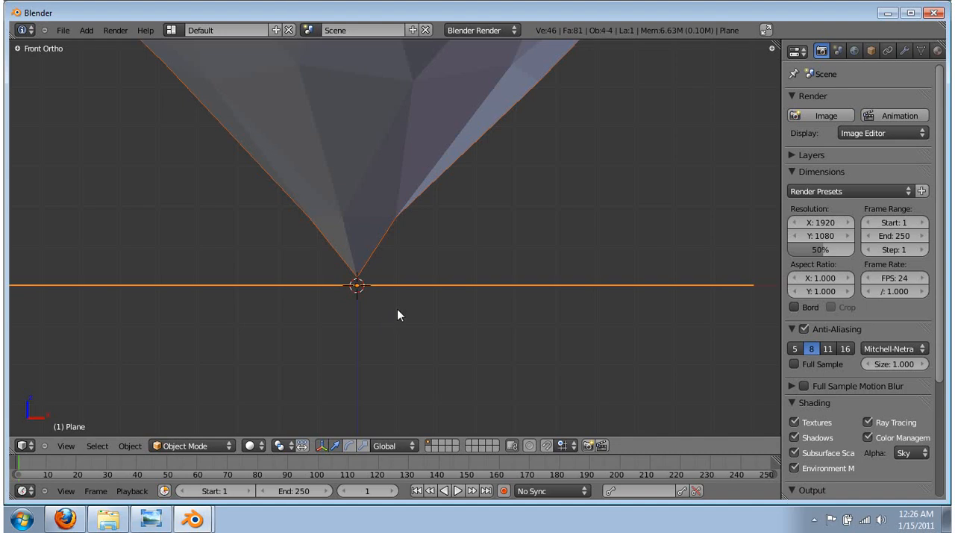
pyautogui.press('a')
pyautogui.moveTo(380, 234); pyautogui.dragTo(398, 229, button='middle')
pyautogui.rightClick(398, 236)
pyautogui.scroll(-5, 480, 299)
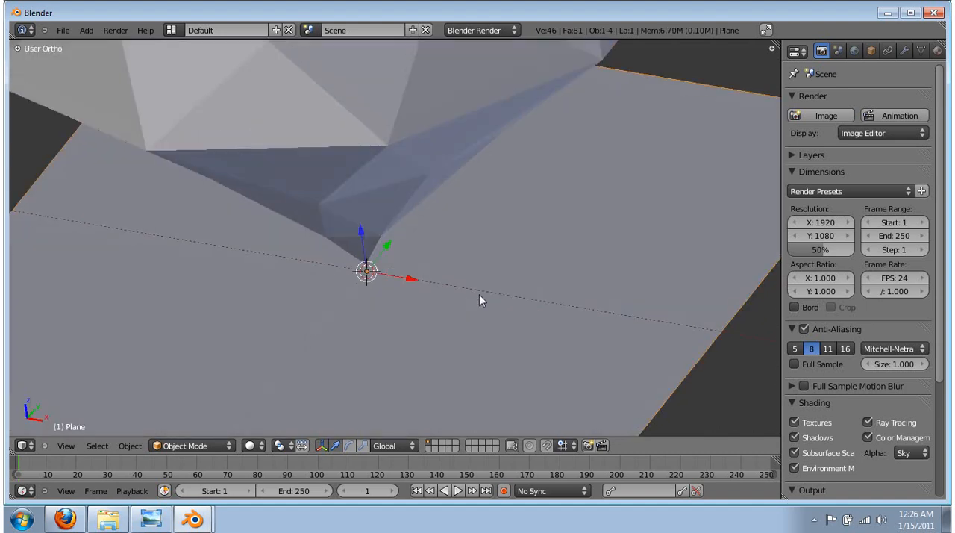
pyautogui.scroll(-7, 378, 291)
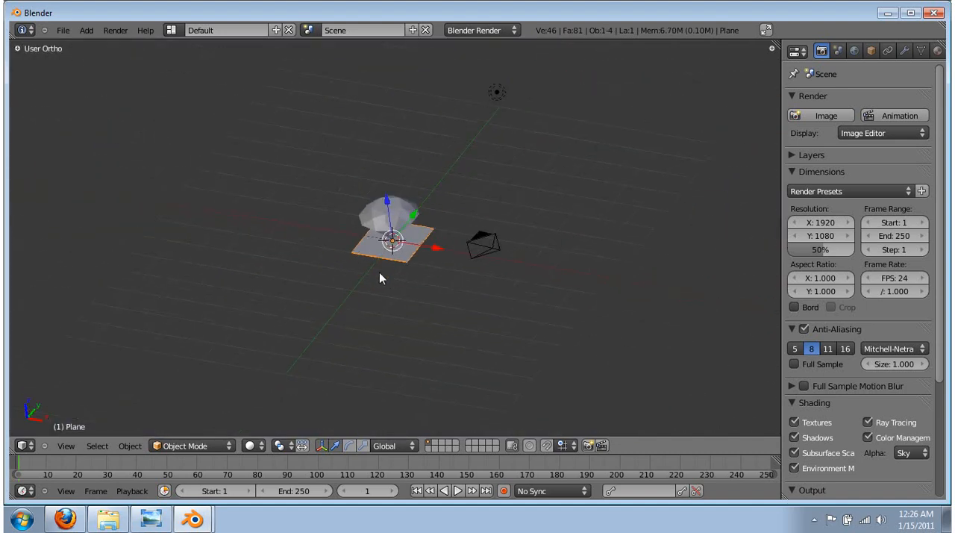
# Scale the plane up about 10.6 times in orthographic view to form a large ground surface
pyautogui.press('KP_5')
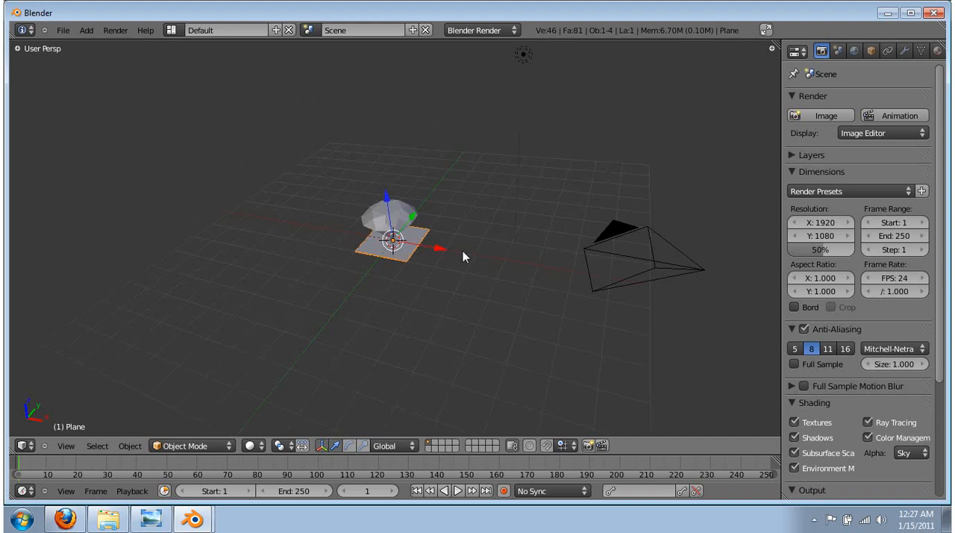
pyautogui.press('KP_5')
pyautogui.scroll(3, 514, 172)
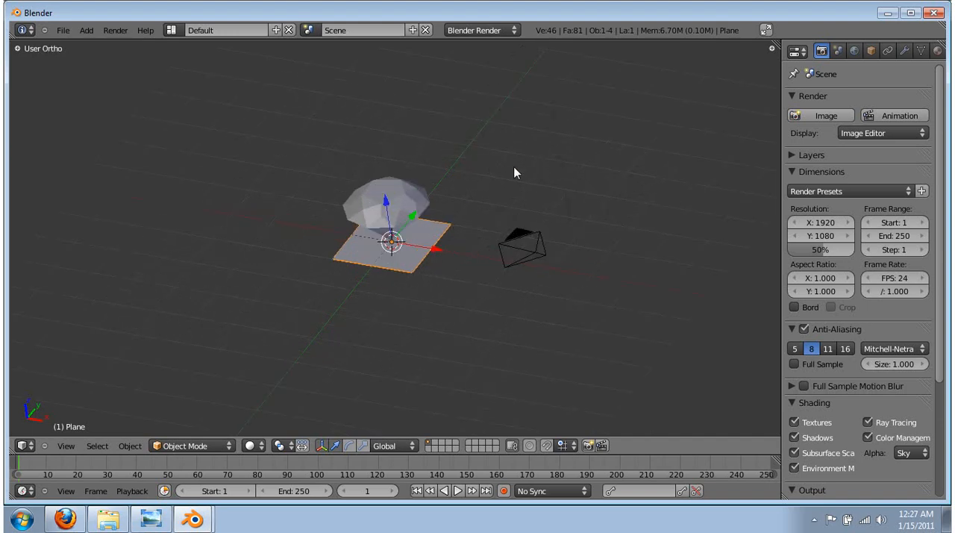
pyautogui.press('s')
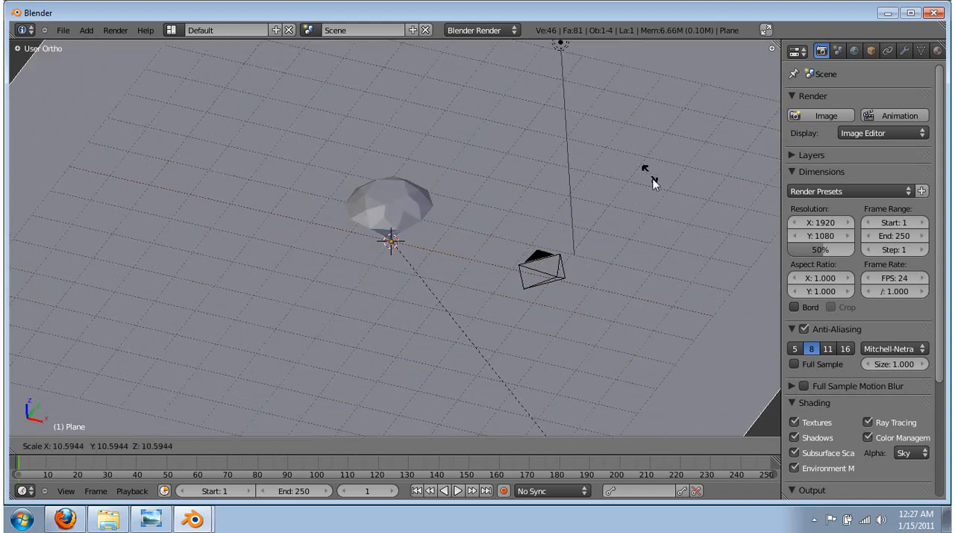
pyautogui.click(668, 214)
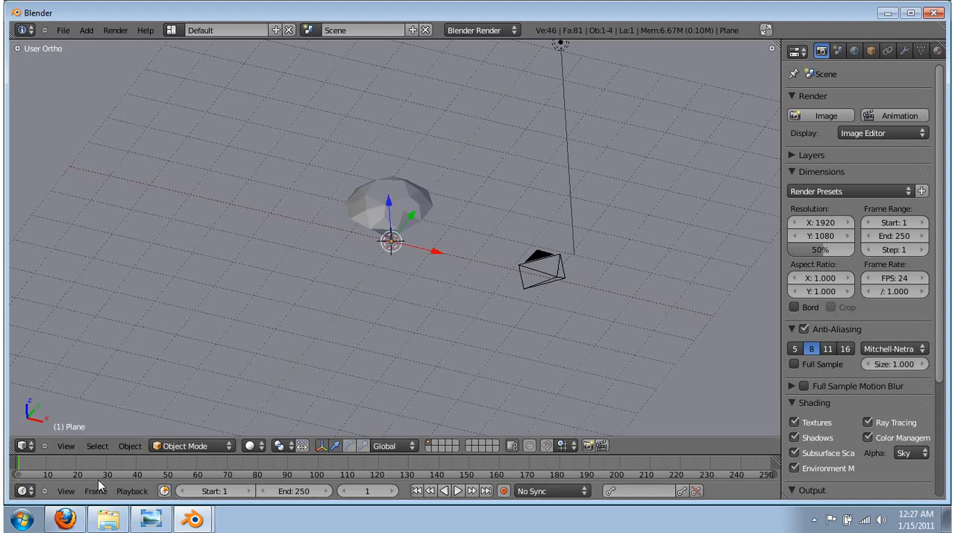
# Check the diamond and the enlarged ground plane through the camera and from a lower angle
pyautogui.click(66, 446)
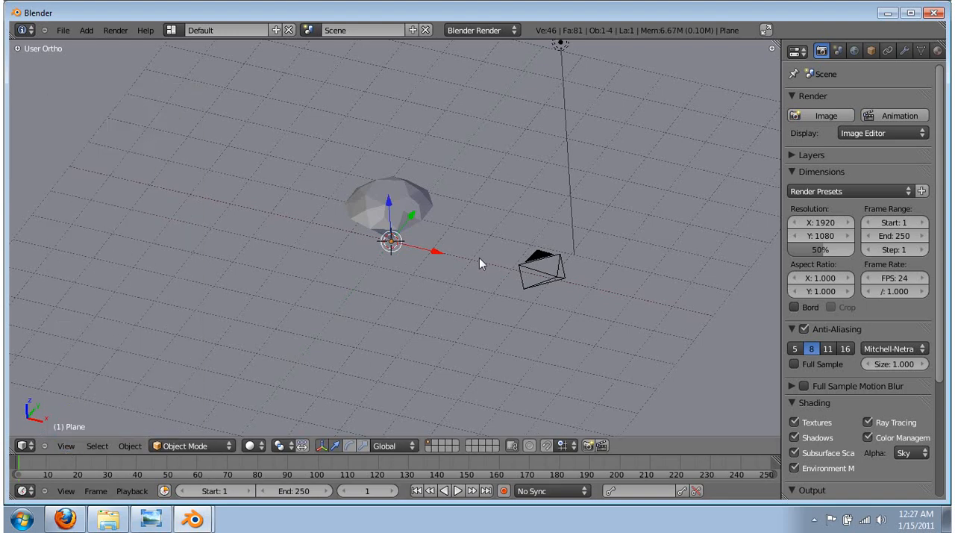
pyautogui.press('KP_0')
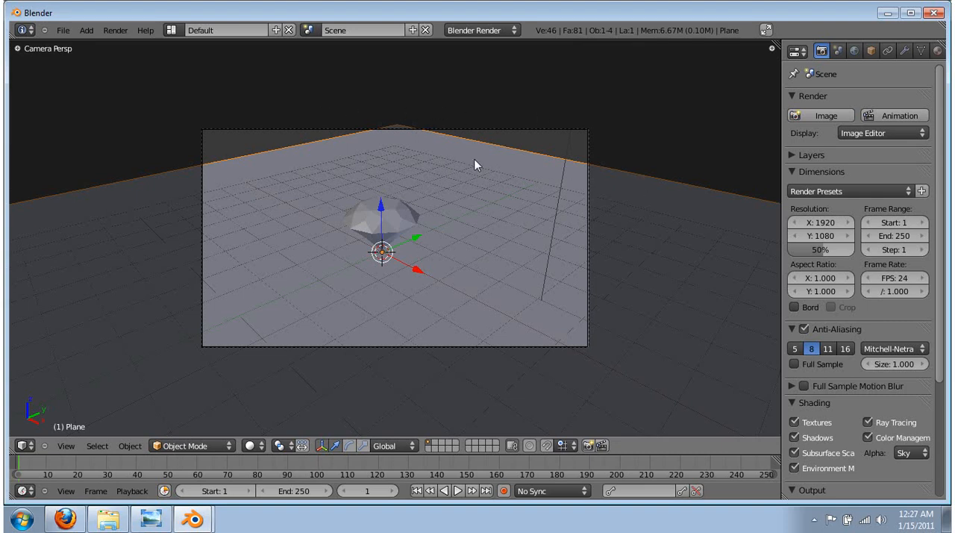
pyautogui.press('KP_0')
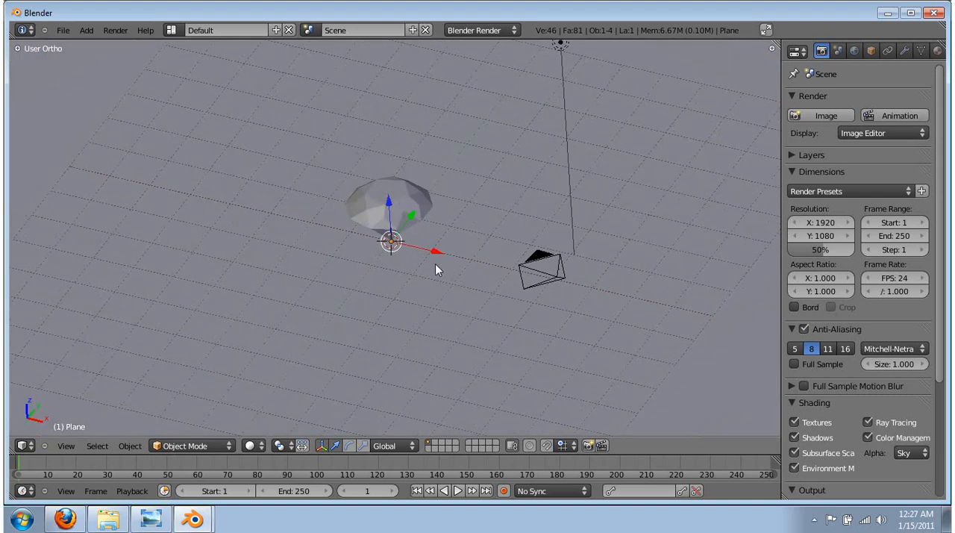
pyautogui.moveTo(411, 300); pyautogui.dragTo(387, 253, button='middle')
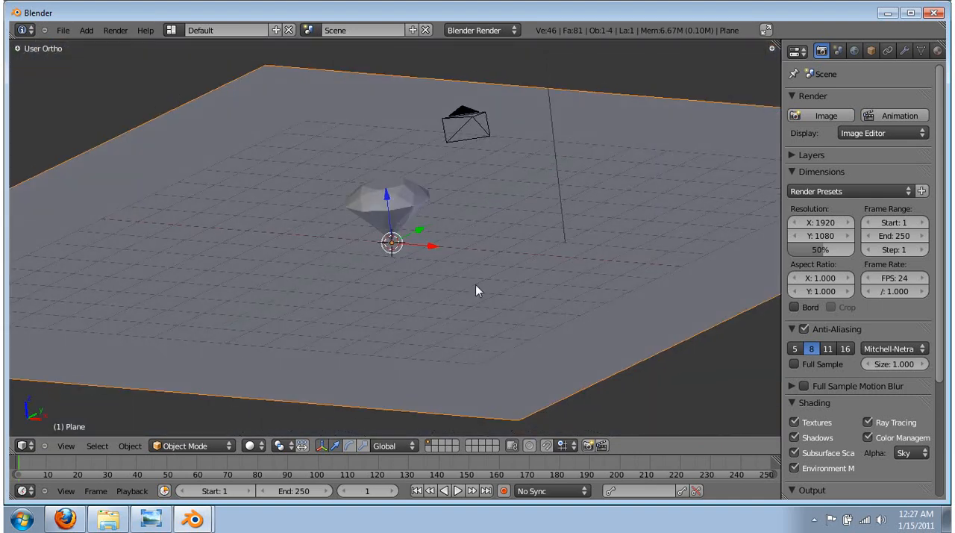
pyautogui.moveTo(340, 242); pyautogui.dragTo(368, 258, button='middle')
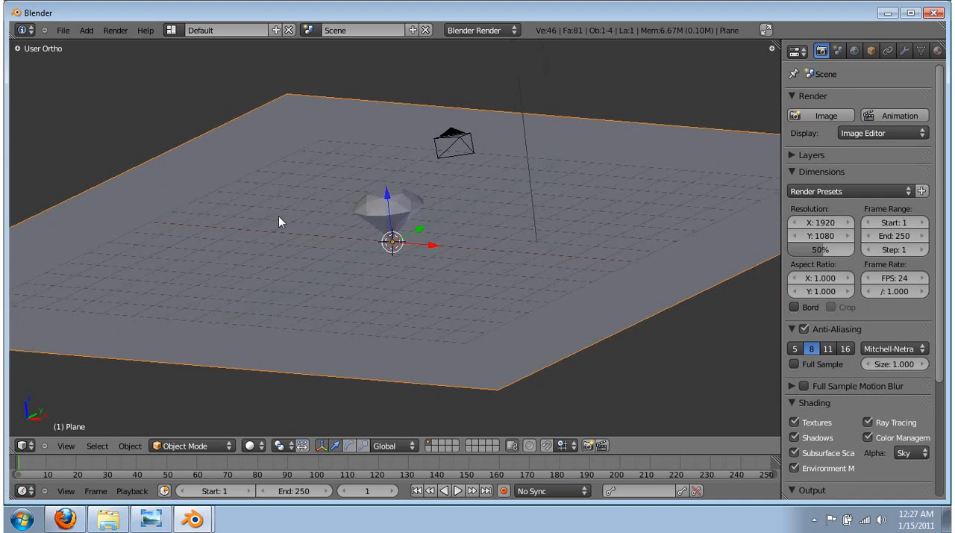
pyautogui.moveTo(564, 175); pyautogui.dragTo(448, 195, button='middle')
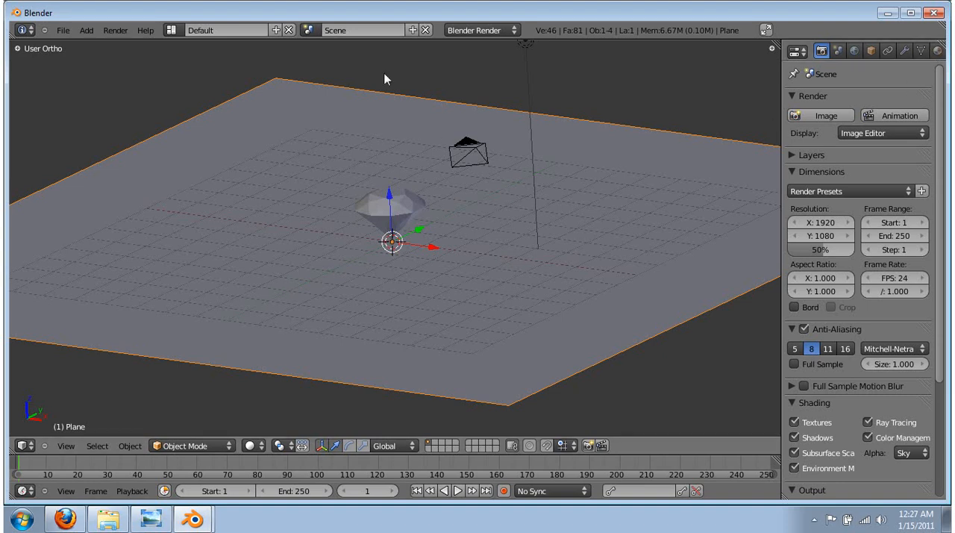
# Add a new material to the ground plane and compare its flat, sphere and cube previews, keeping the sphere preview
pyautogui.click(937, 51)
pyautogui.click(840, 144)
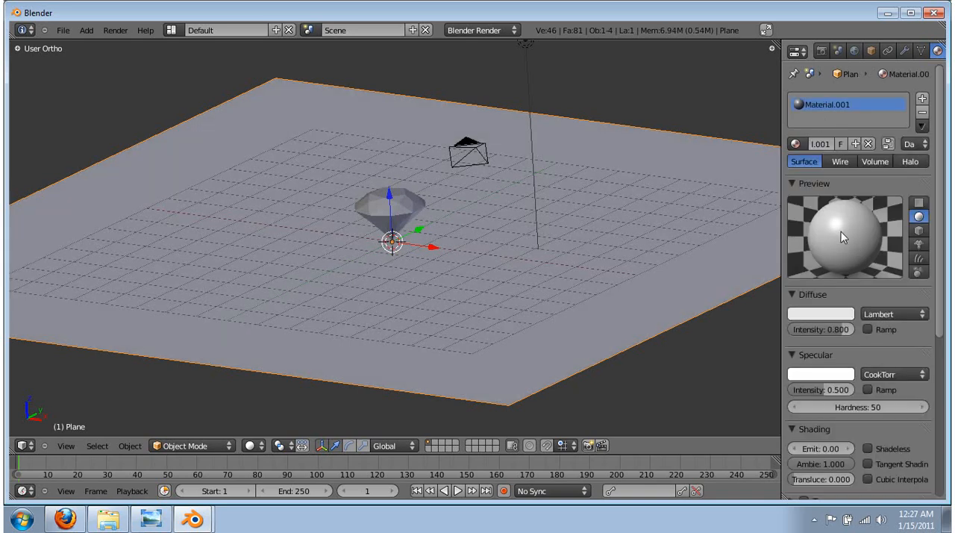
pyautogui.click(286, 326)
pyautogui.click(918, 204)
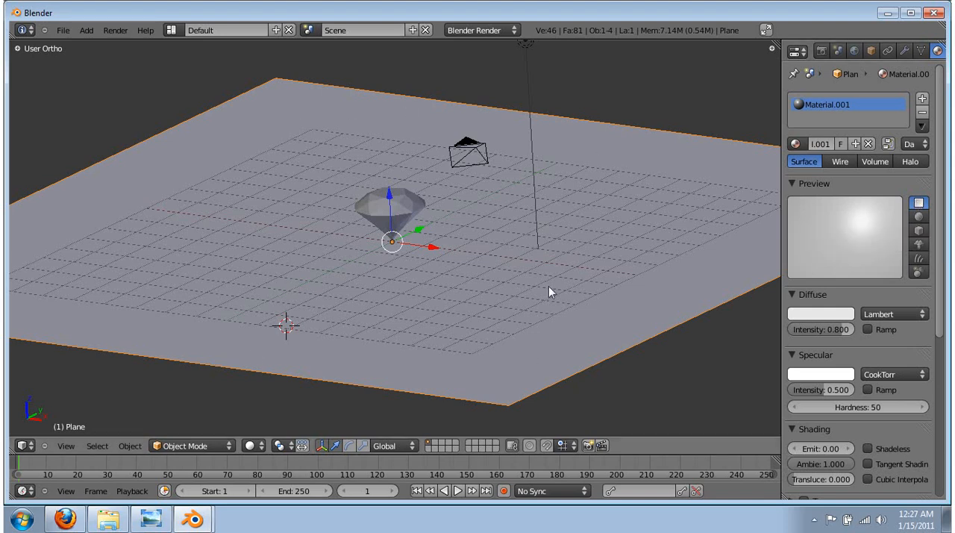
pyautogui.click(918, 216)
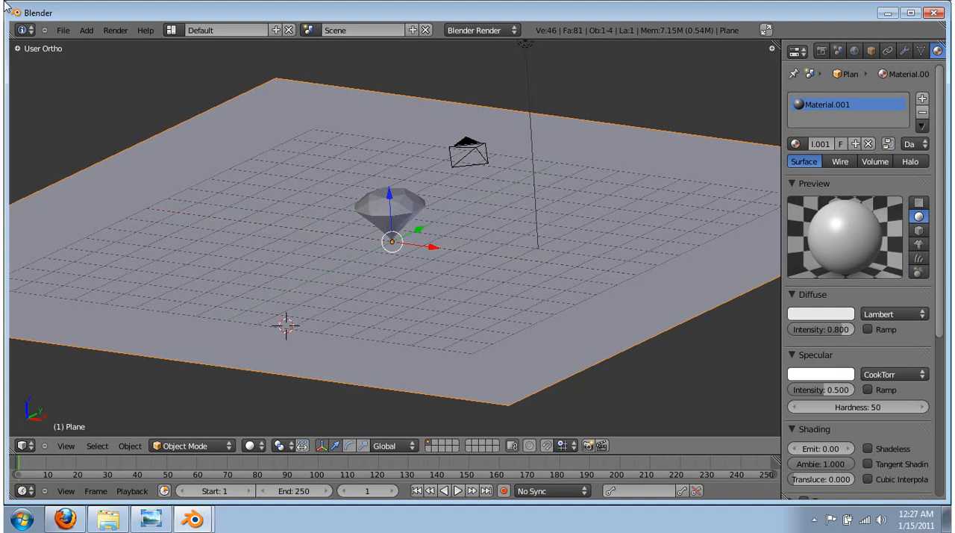
pyautogui.click(918, 231)
pyautogui.click(921, 216)
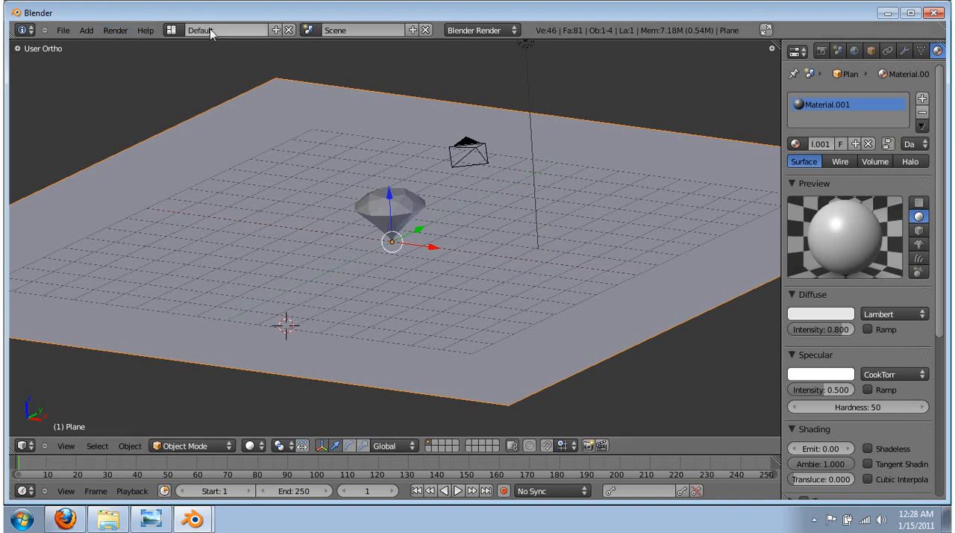
# Render the scene as an image to inspect the diamond's shadow on the plane, and return to the 3D View
pyautogui.click(125, 30)
pyautogui.click(139, 47)
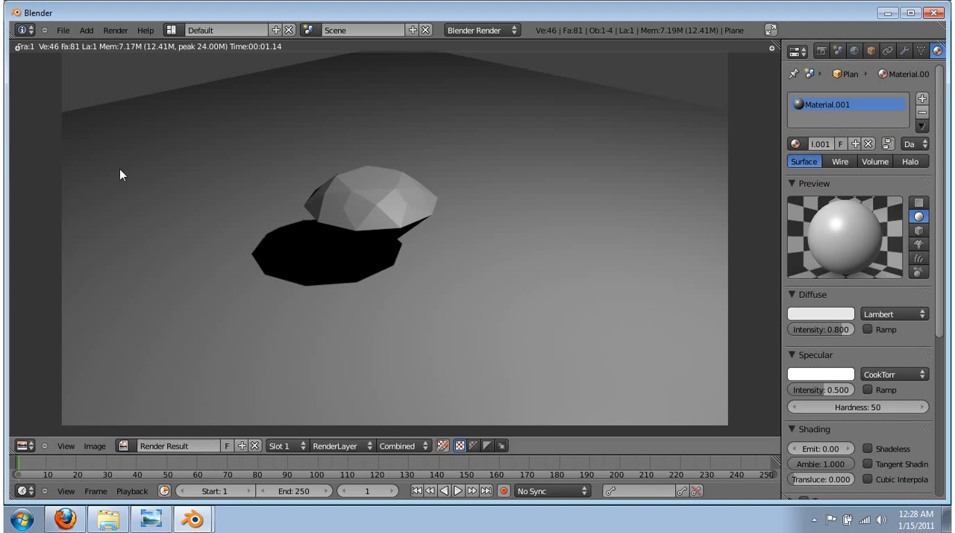
pyautogui.click(24, 445)
pyautogui.click(35, 432)
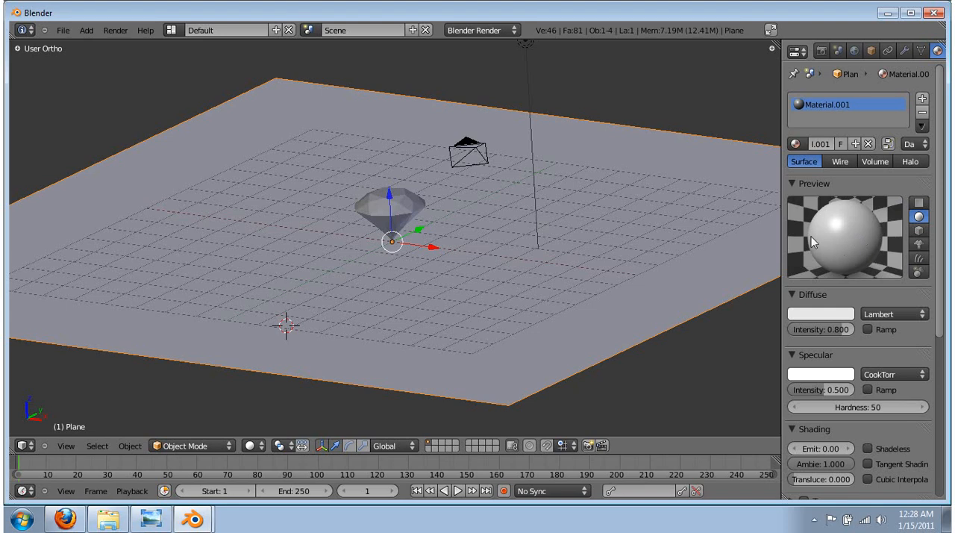
# Set the plane material's diffuse color to black and test it with a render before returning to the 3D View
pyautogui.click(832, 317)
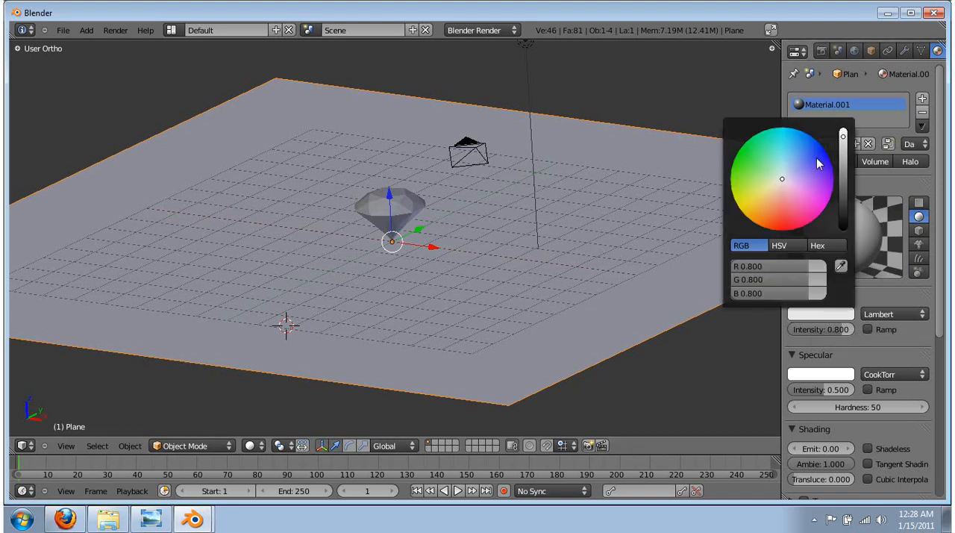
pyautogui.moveTo(843, 153); pyautogui.dragTo(844, 262)
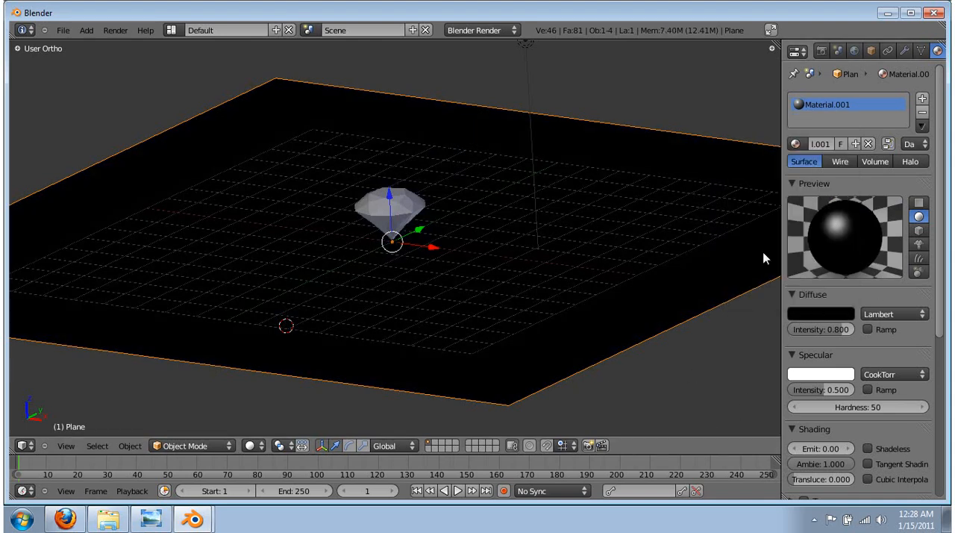
pyautogui.click(111, 31)
pyautogui.click(125, 43)
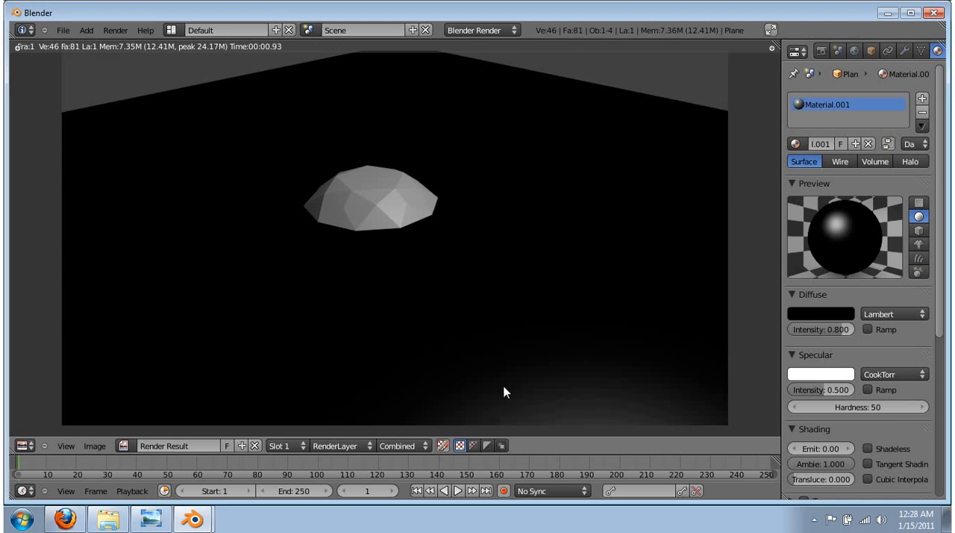
pyautogui.click(24, 445)
pyautogui.click(37, 433)
# Set the specular intensity of the plane's material to 0
pyautogui.moveTo(375, 291); pyautogui.dragTo(427, 200, button='middle')
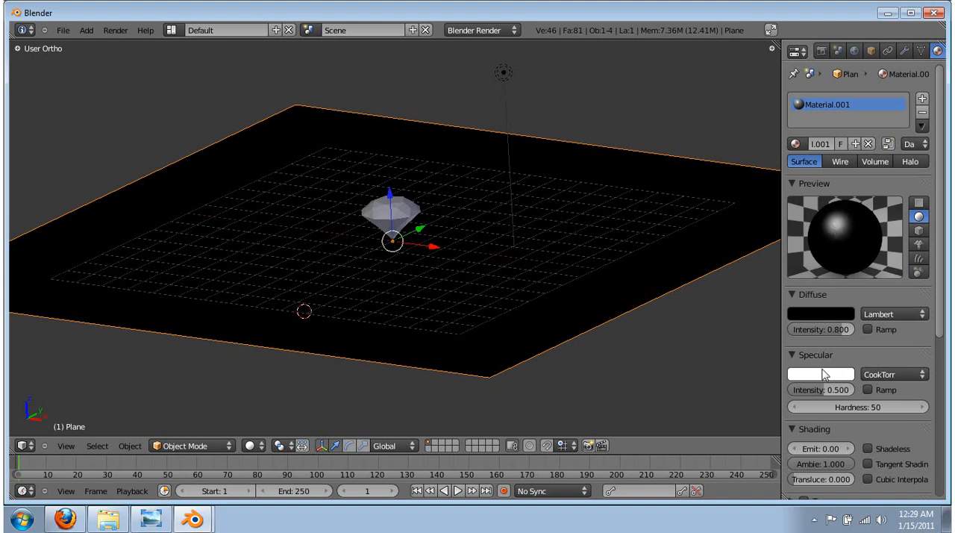
pyautogui.moveTo(825, 392); pyautogui.dragTo(437, 390)
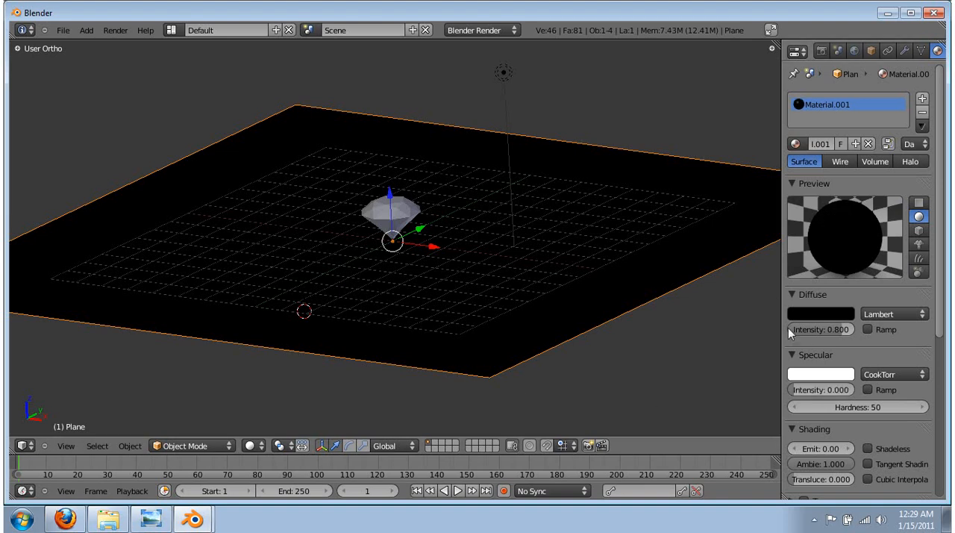
pyautogui.click(830, 391)
pyautogui.press('Return')
# Render the image again to check the ground for specular highlights, and go back to the 3D View
pyautogui.click(115, 30)
pyautogui.click(134, 42)
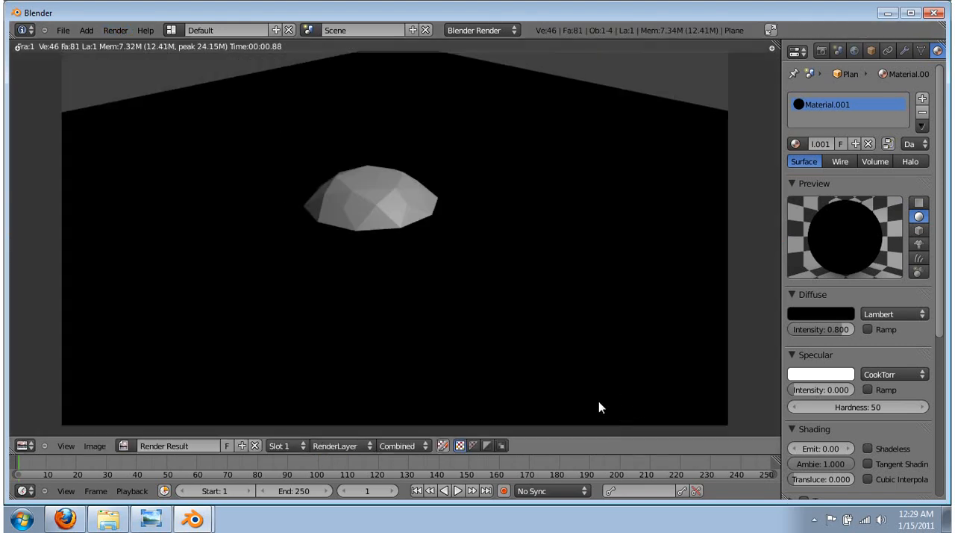
pyautogui.click(28, 446)
pyautogui.click(34, 435)
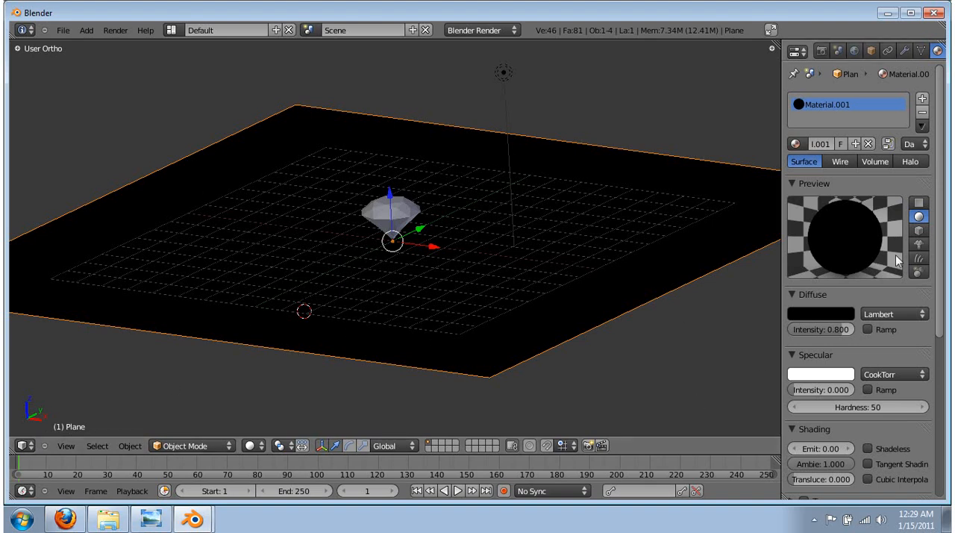
# Enable Receive Transparent in the shadow settings of the plane's material
pyautogui.scroll(-8, 898, 258)
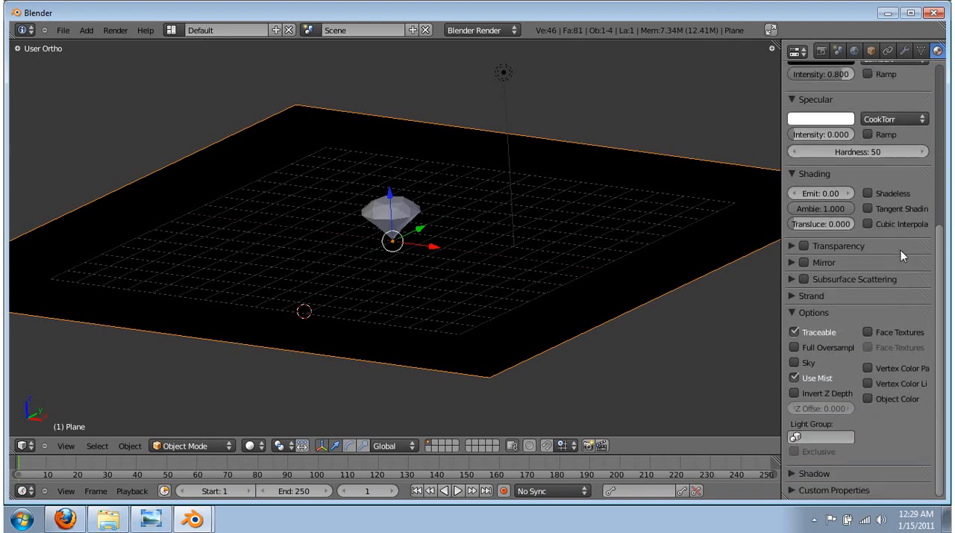
pyautogui.click(791, 472)
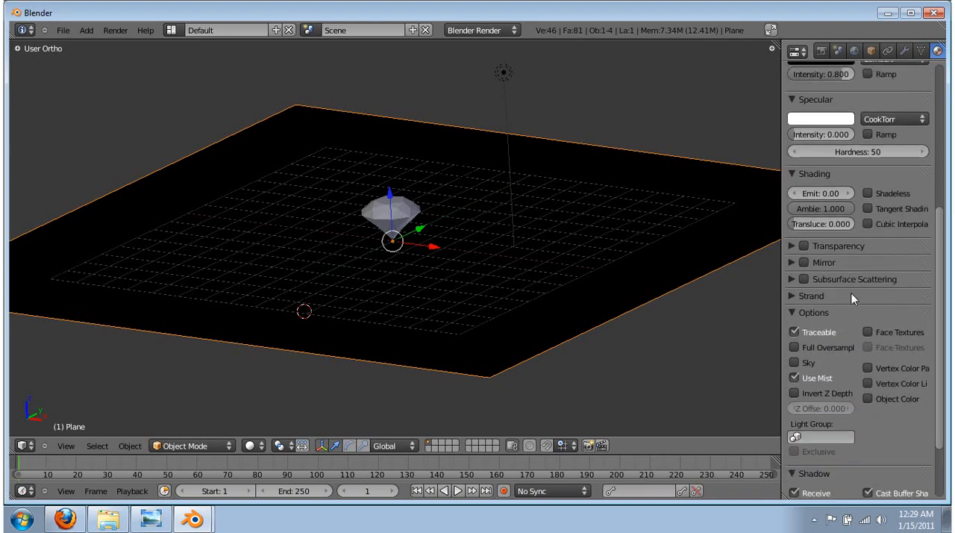
pyautogui.scroll(-3, 854, 448)
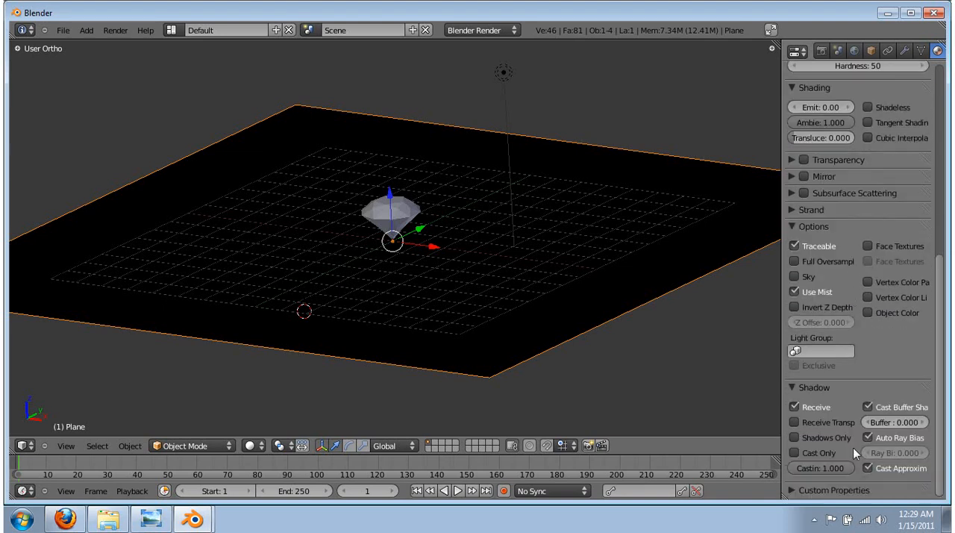
pyautogui.click(793, 422)
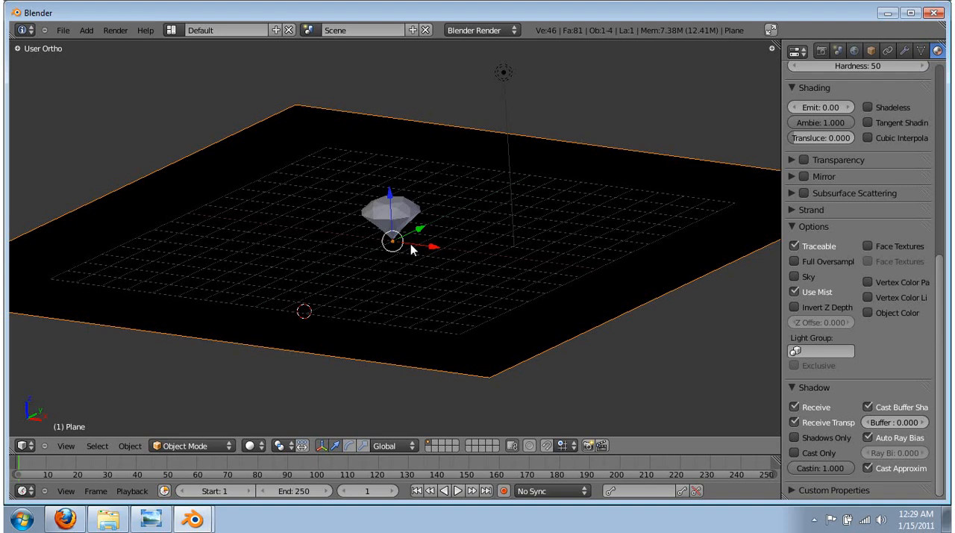
pyautogui.scroll(2, 410, 243)
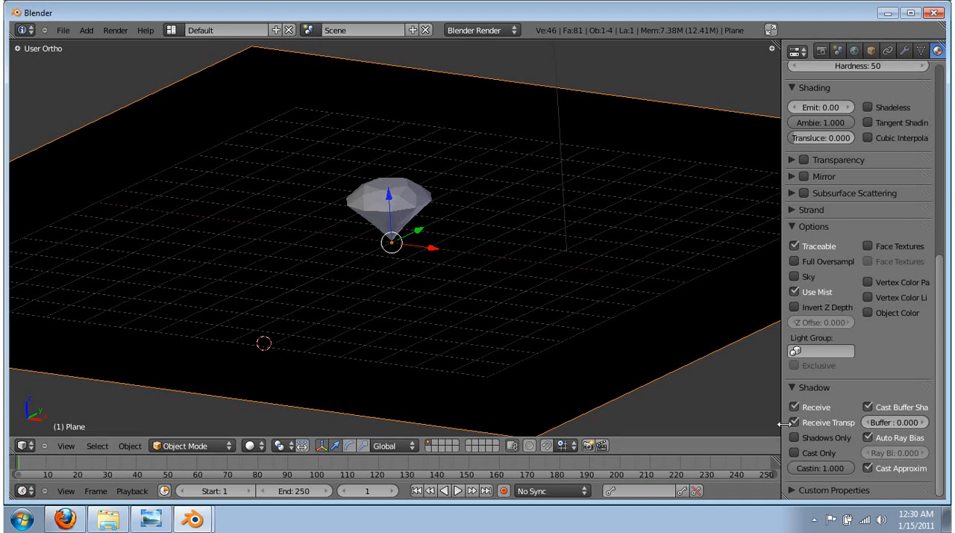
# Add a new material to the diamond icosphere
pyautogui.scroll(8, 801, 424)
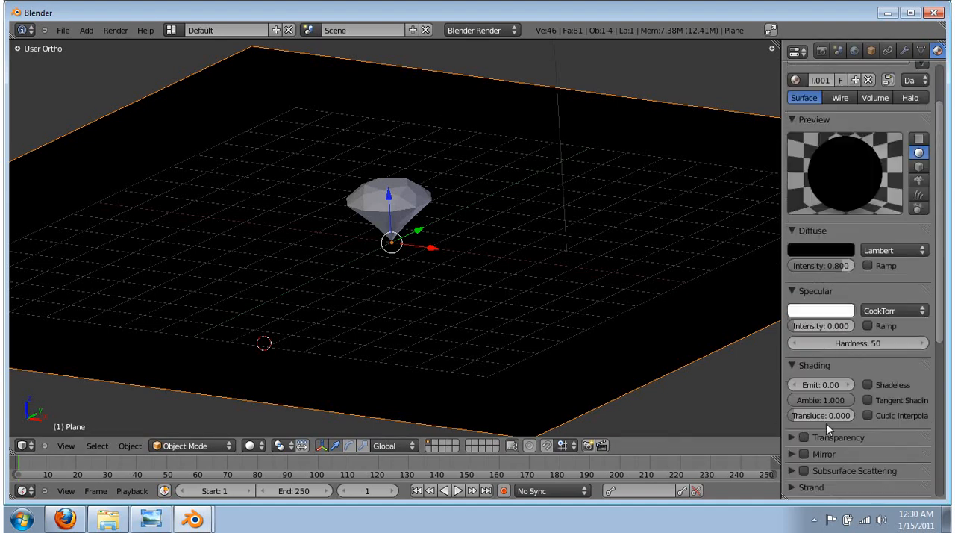
pyautogui.rightClick(394, 203)
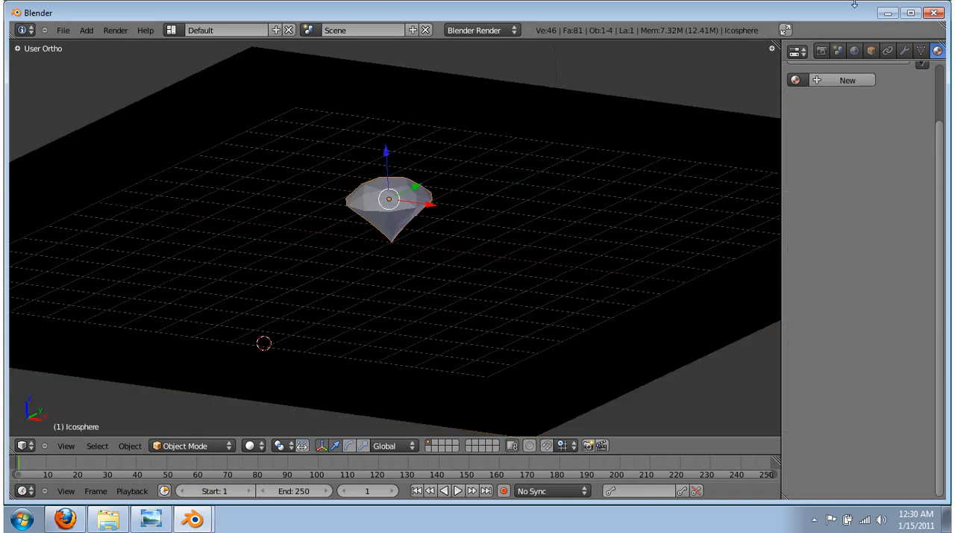
pyautogui.rightClick(498, 242)
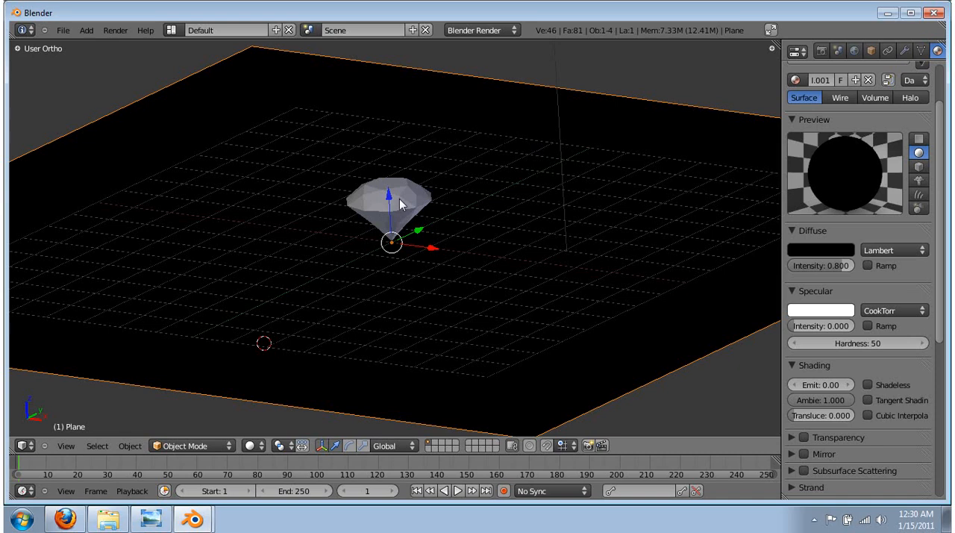
pyautogui.rightClick(400, 205)
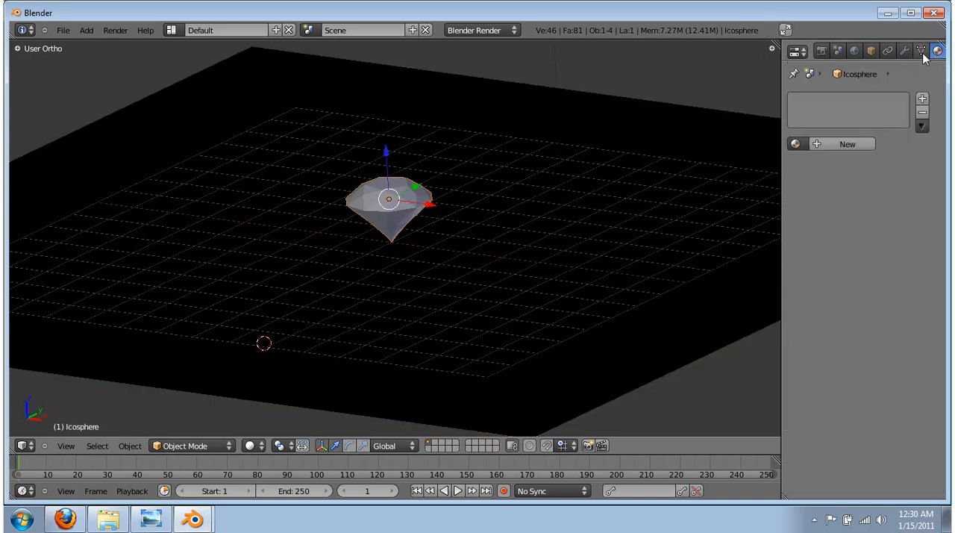
pyautogui.click(846, 144)
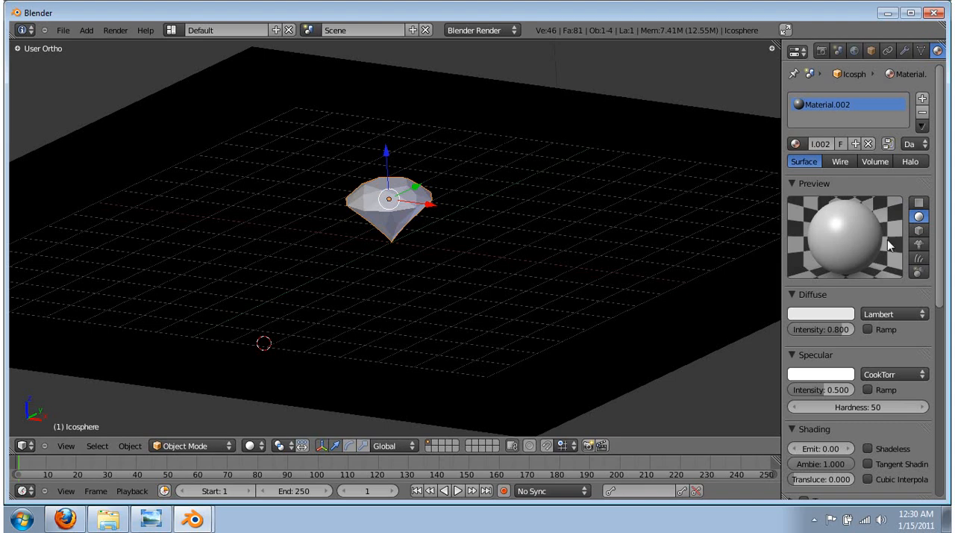
# Check which material belongs to the plane and which to the diamond, and rename the plane's material as felt
pyautogui.rightClick(533, 215)
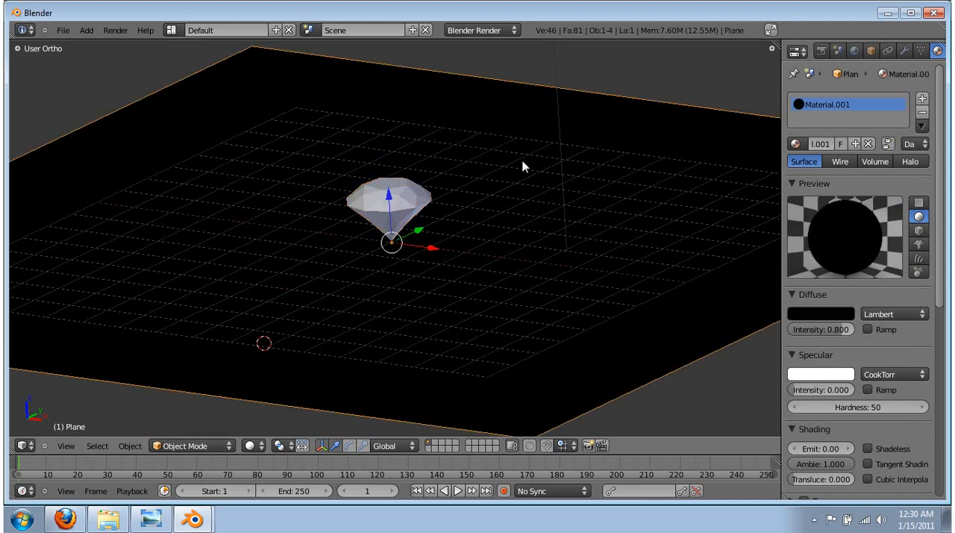
pyautogui.rightClick(401, 205)
pyautogui.rightClick(530, 210)
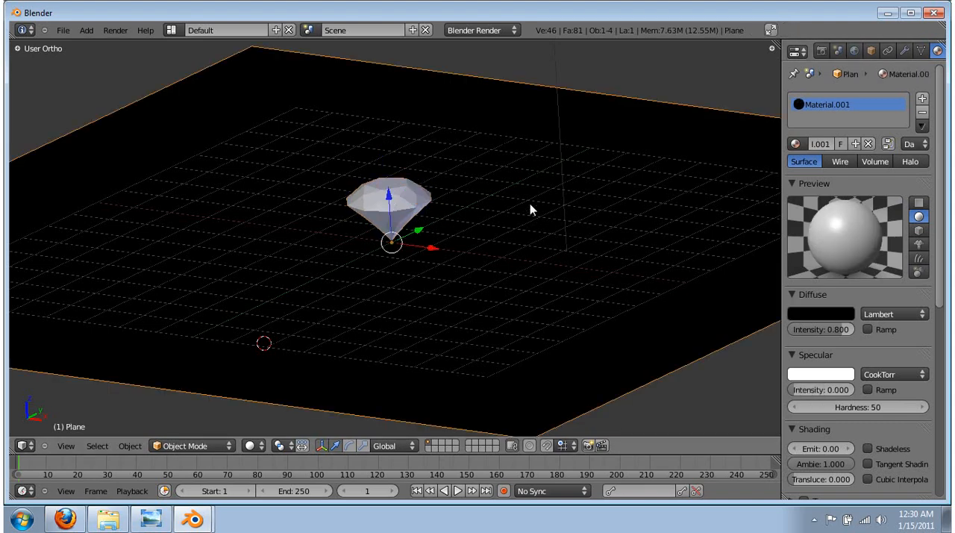
pyautogui.rightClick(407, 206)
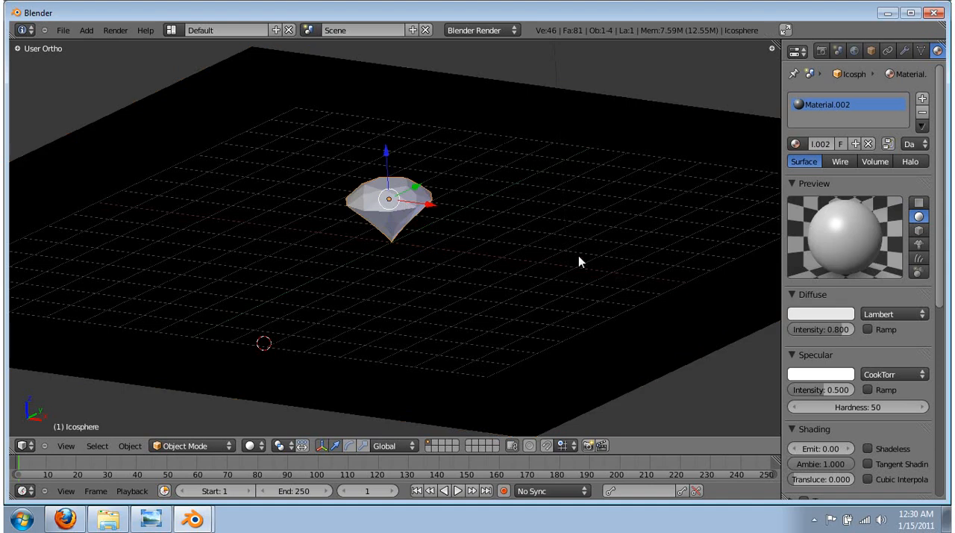
pyautogui.rightClick(494, 253)
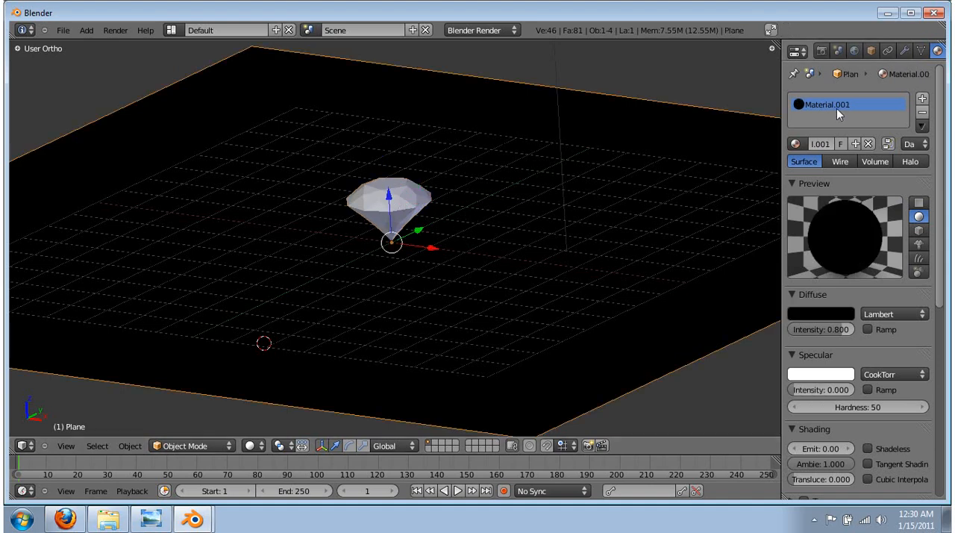
pyautogui.click(821, 143)
pyautogui.write('felt')
pyautogui.press('Return')
# Rename the diamond icosphere's material as diamond
pyautogui.rightClick(388, 200)
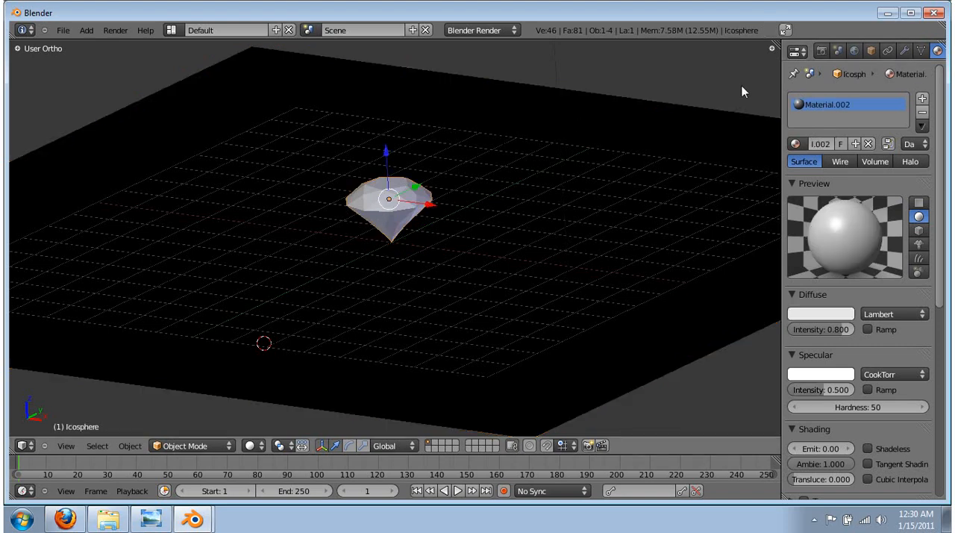
pyautogui.click(815, 143)
pyautogui.write('diamond')
pyautogui.press('Return')
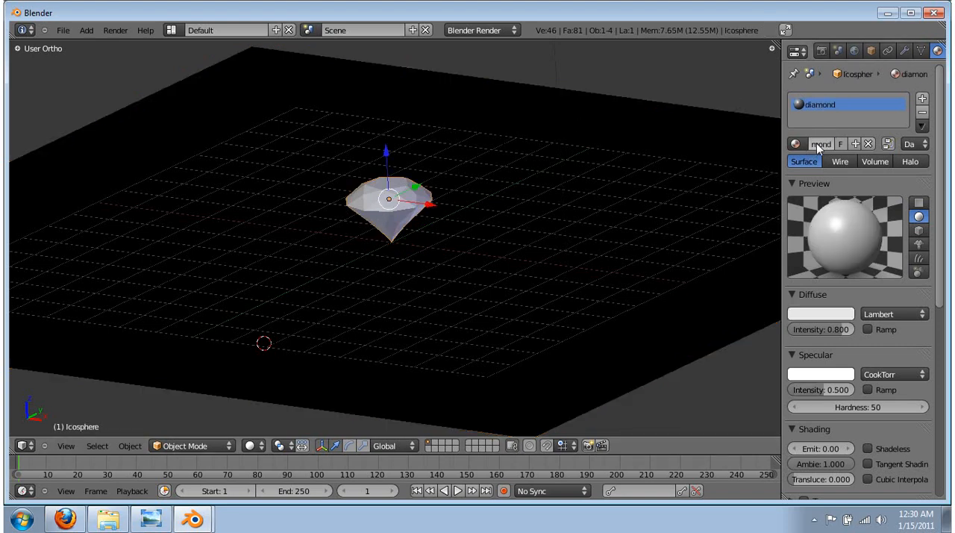
# Select the plane and the diamond alternately to compare their assigned materials, ending with the diamond selected
pyautogui.rightClick(543, 282)
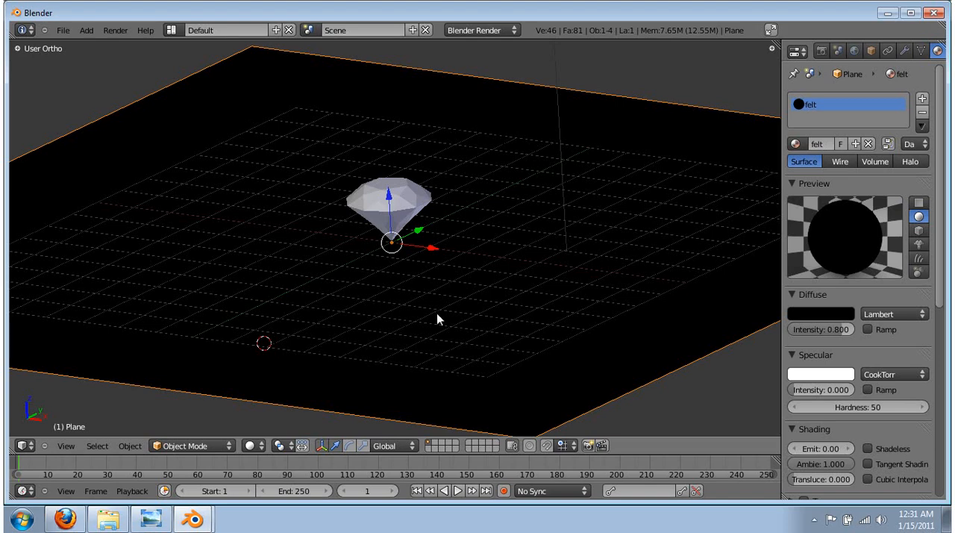
pyautogui.rightClick(416, 203)
pyautogui.rightClick(491, 242)
pyautogui.rightClick(406, 212)
pyautogui.rightClick(533, 236)
pyautogui.rightClick(415, 209)
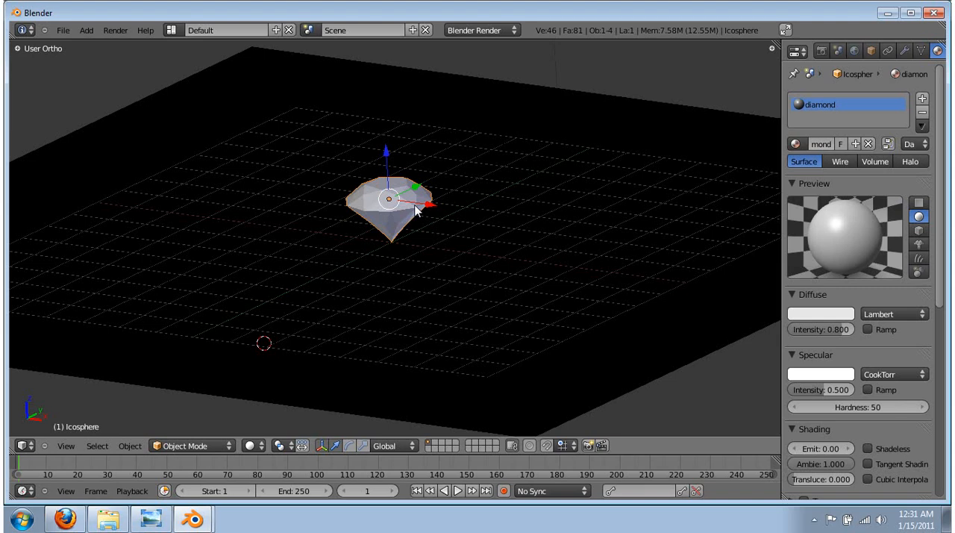